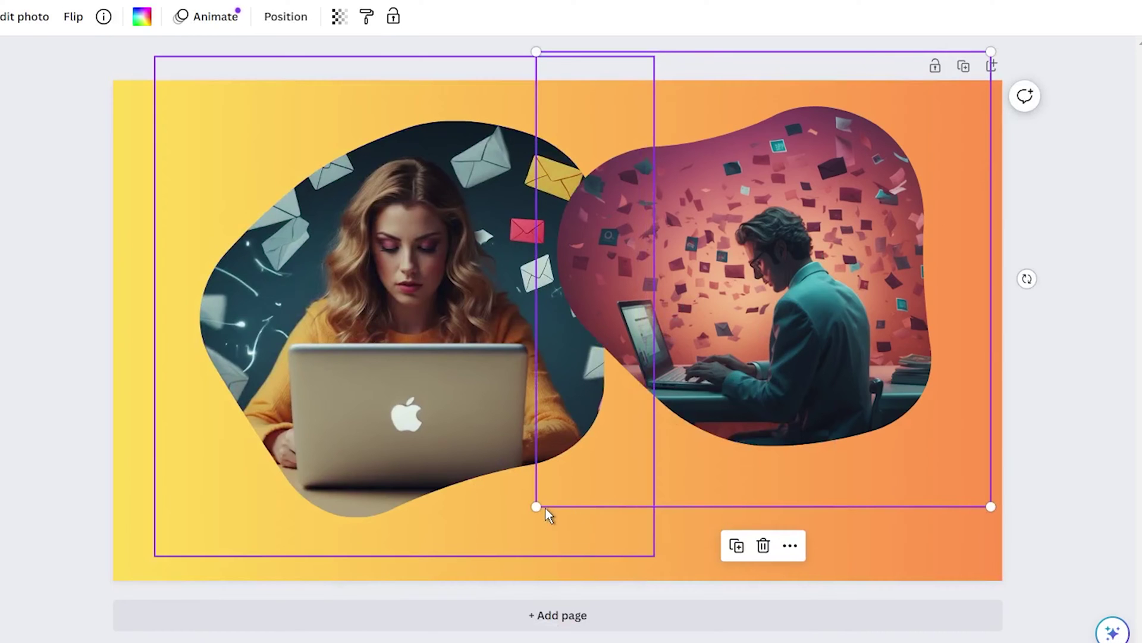
# Enlarge and reposition both blob frames, bringing the woman's frame in front of the man's
pyautogui.moveTo(544, 506); pyautogui.dragTo(520, 532)
pyautogui.moveTo(705, 391); pyautogui.dragTo(739, 418)
pyautogui.moveTo(441, 338)
pyautogui.mouseDown()
pyautogui.moveTo(395, 337)
pyautogui.moveTo(400, 351)
pyautogui.moveTo(443, 349)
pyautogui.moveTo(434, 357)
pyautogui.mouseUp()
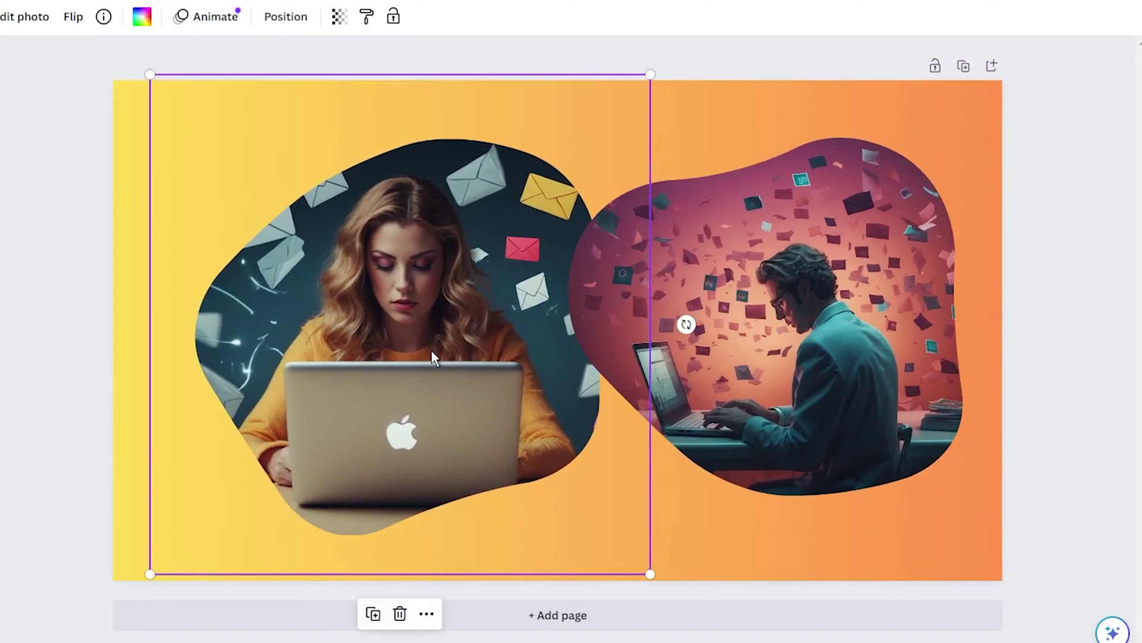
pyautogui.click(274, 17)
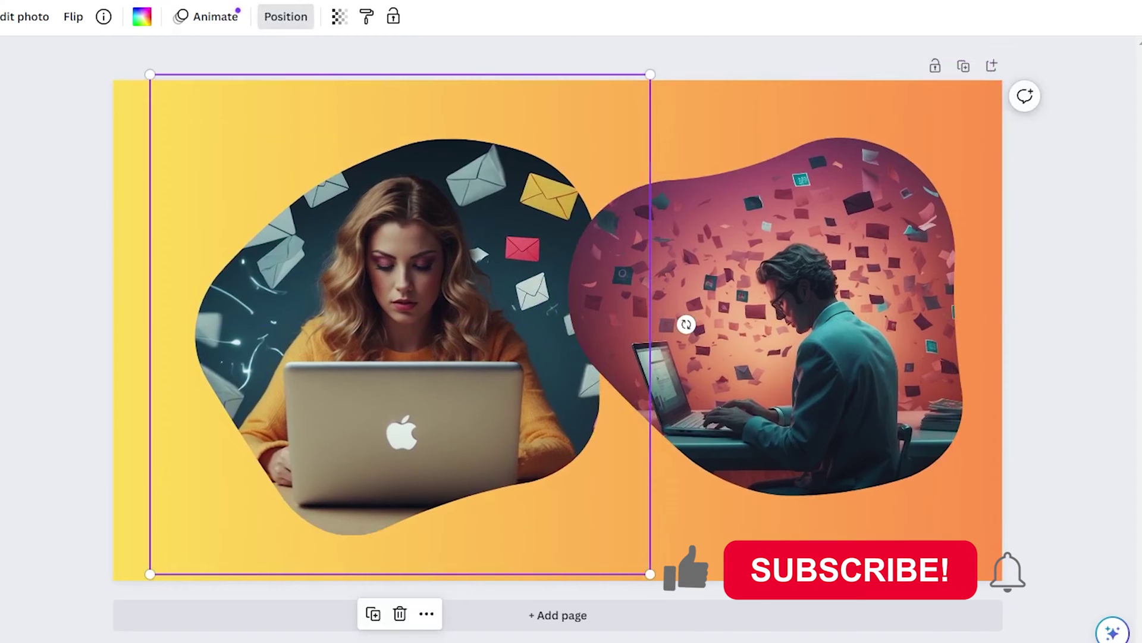
pyautogui.hotkey('ctrl', ']')
pyautogui.moveTo(544, 314); pyautogui.dragTo(572, 309)
# Tilt the man's frame about 7° and the woman's frame to -4°, realigning both
pyautogui.click(865, 389)
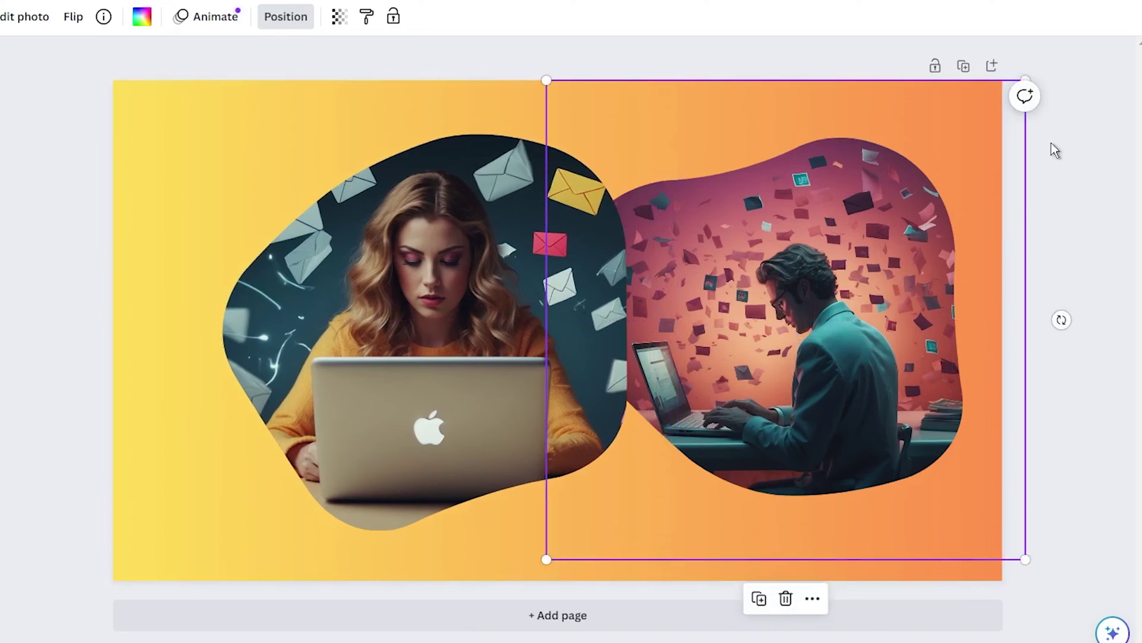
pyautogui.moveTo(1061, 319); pyautogui.dragTo(1058, 357)
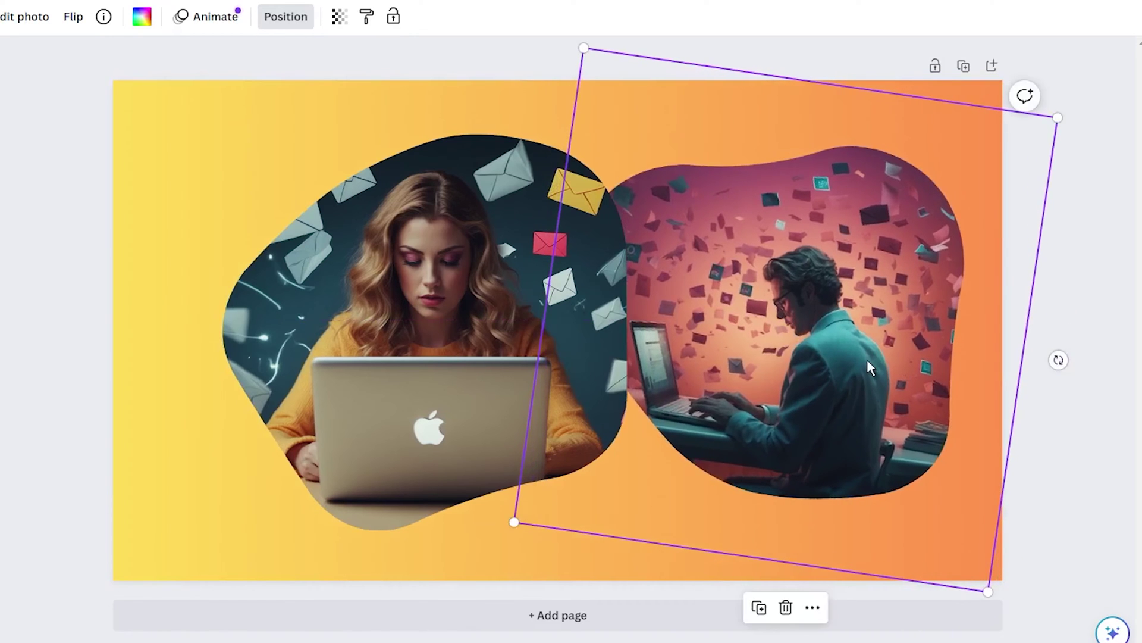
pyautogui.moveTo(867, 360); pyautogui.dragTo(836, 360)
pyautogui.click(309, 296)
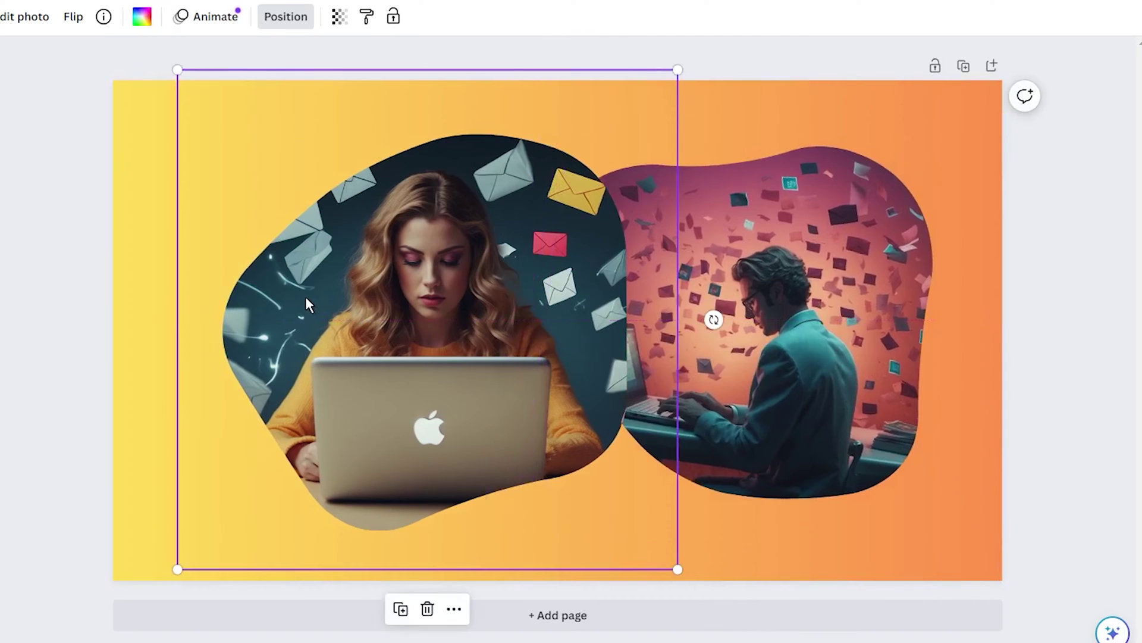
pyautogui.moveTo(305, 296); pyautogui.dragTo(273, 293)
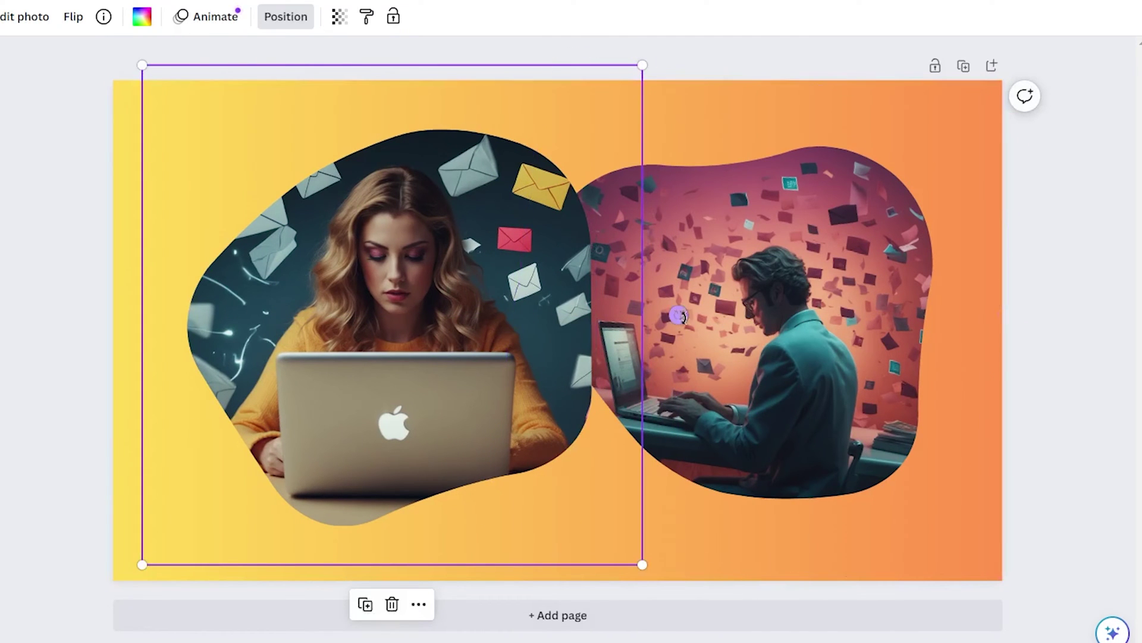
pyautogui.moveTo(678, 314)
pyautogui.mouseDown()
pyautogui.moveTo(688, 294)
pyautogui.moveTo(678, 295)
pyautogui.mouseUp()
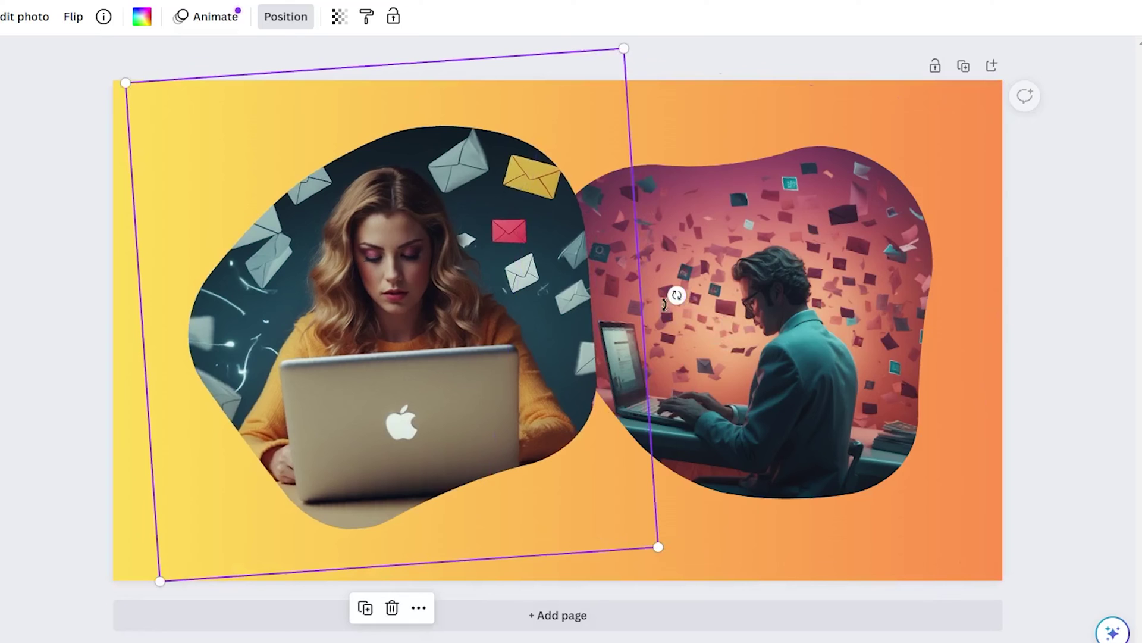
pyautogui.click(66, 276)
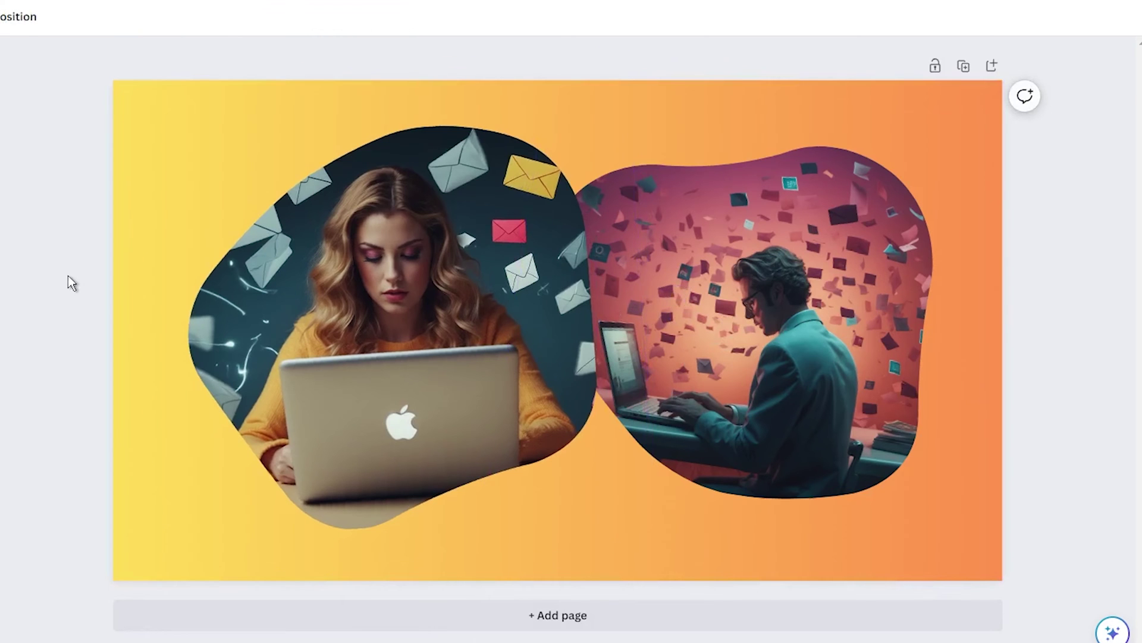
# Move the man's frame onto the horizontal centre and fine-tune its position
pyautogui.click(702, 310)
pyautogui.moveTo(701, 316); pyautogui.dragTo(736, 331)
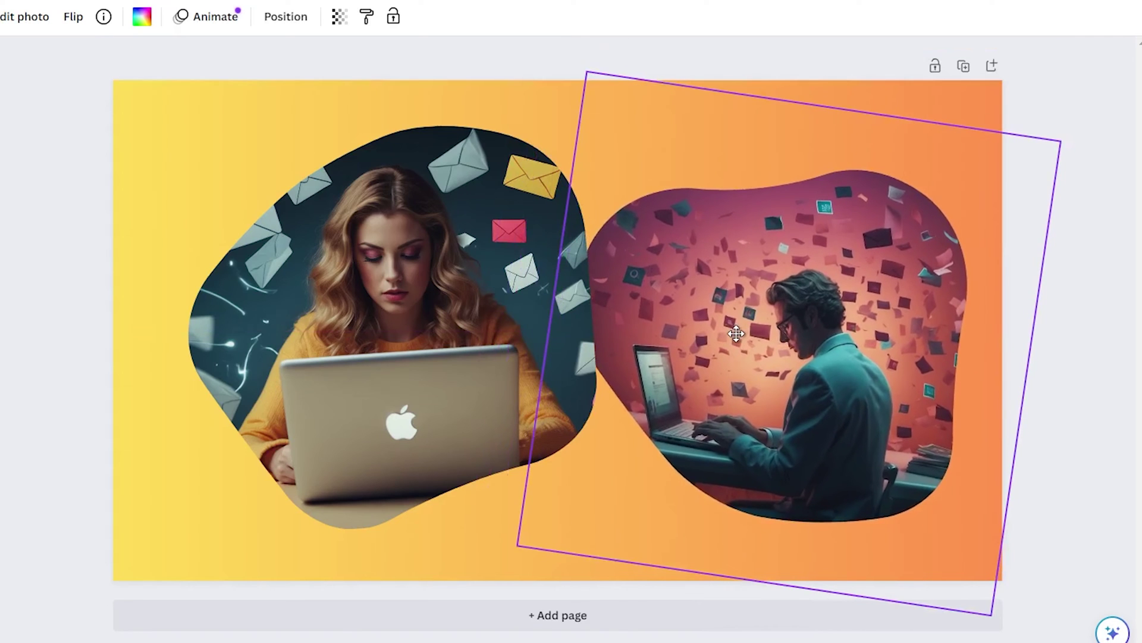
pyautogui.moveTo(359, 284); pyautogui.dragTo(352, 293)
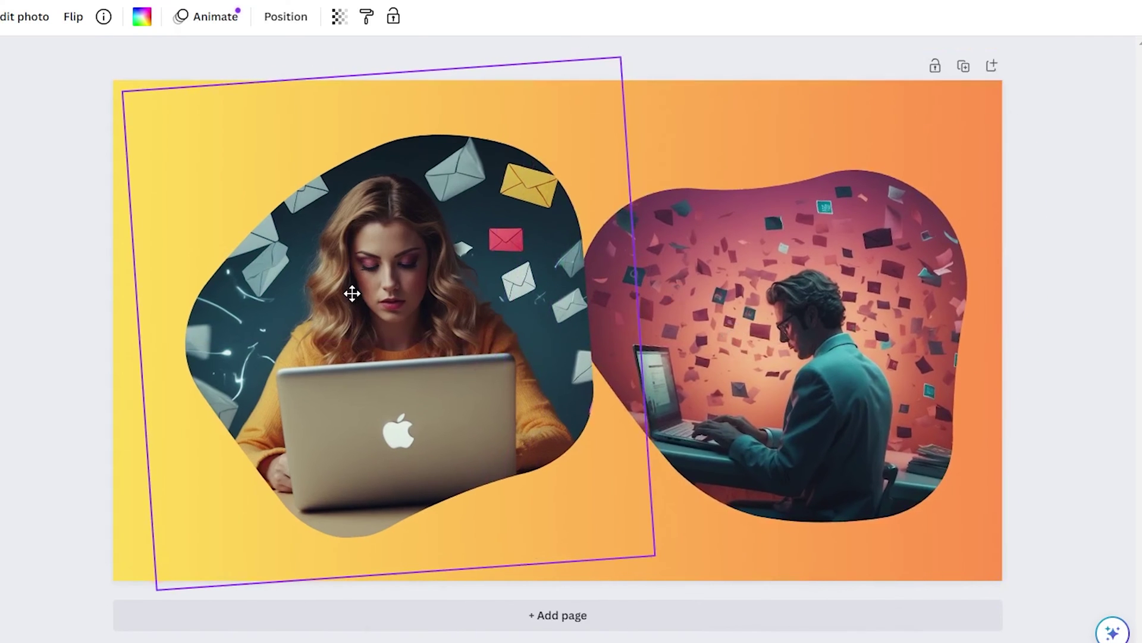
pyautogui.click(11, 244)
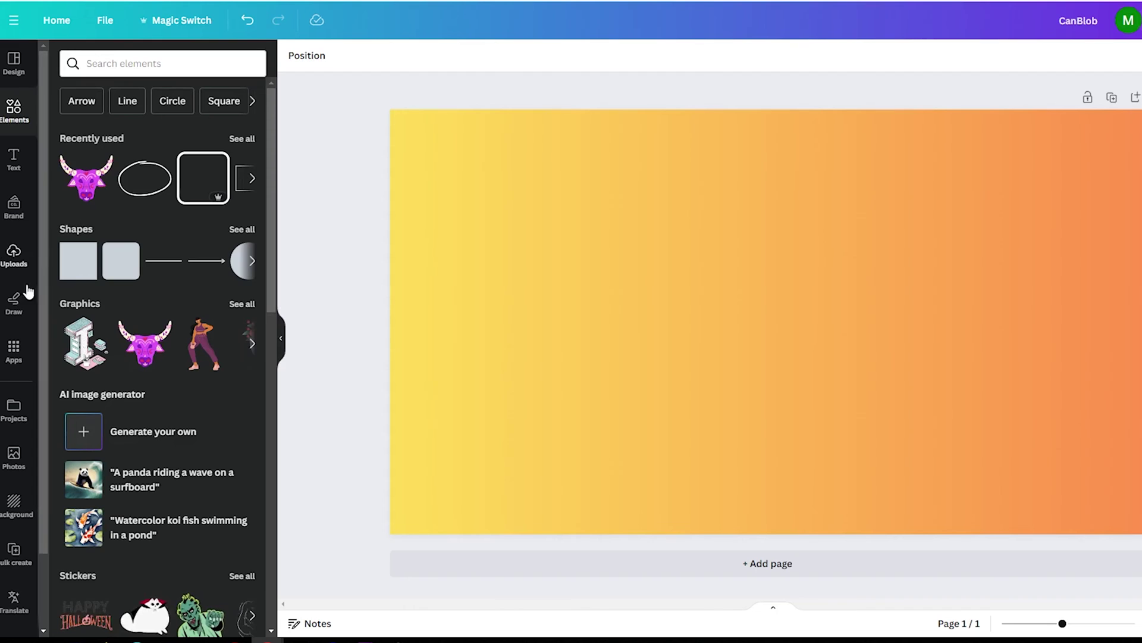
# Search Apps for canblob and launch CanBlob from the installed apps list
pyautogui.click(15, 348)
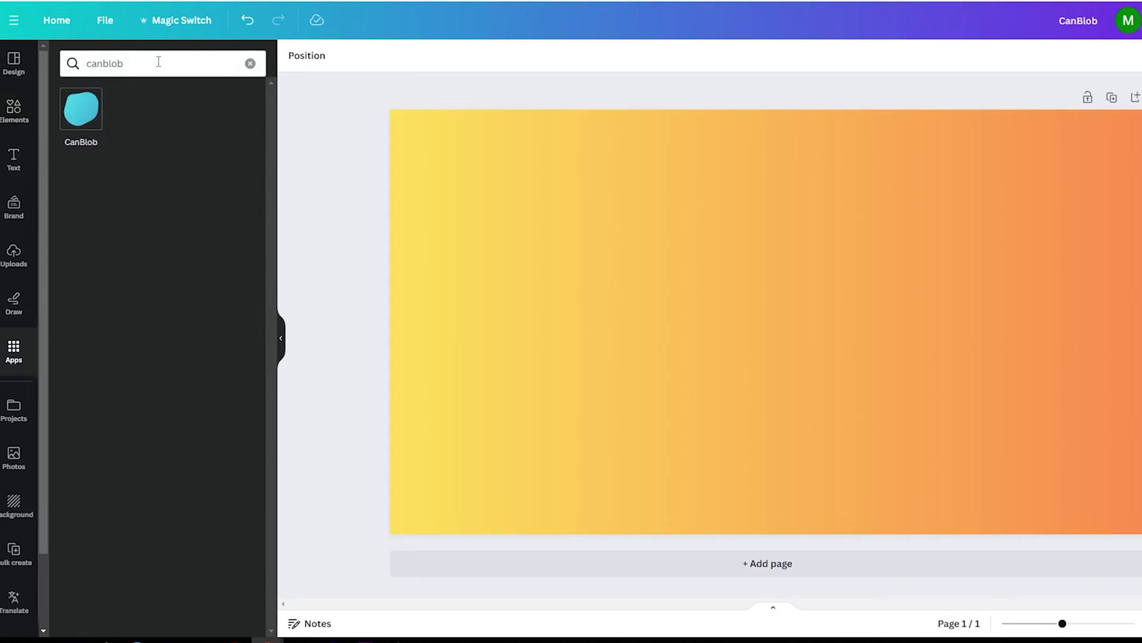
pyautogui.click(76, 113)
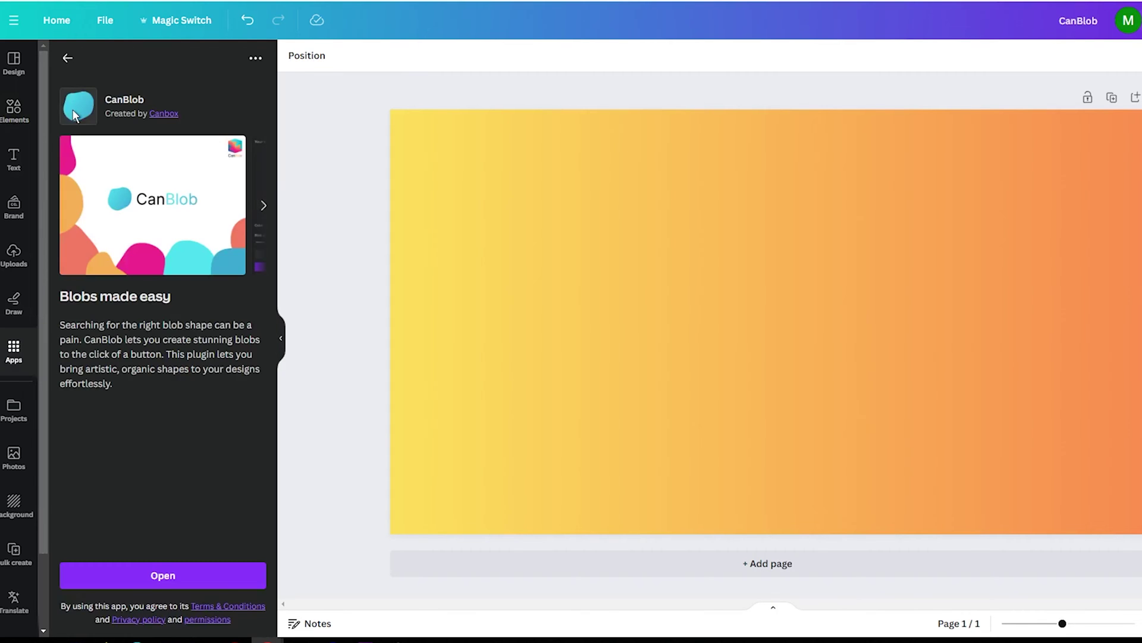
pyautogui.click(154, 580)
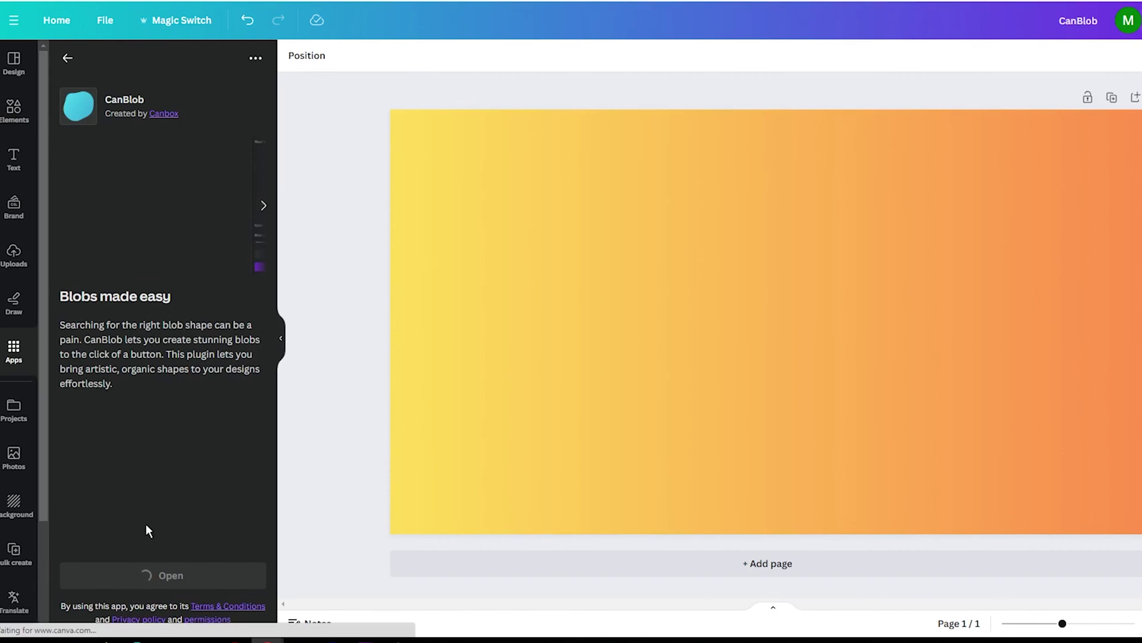
pyautogui.click(14, 351)
pyautogui.click(248, 64)
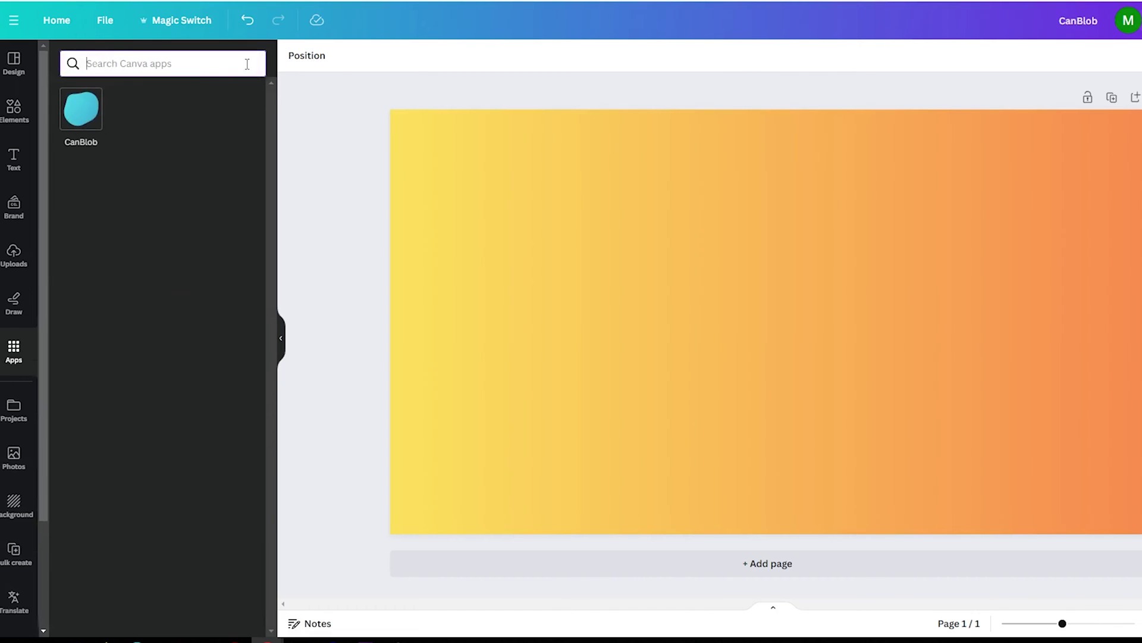
pyautogui.click(190, 105)
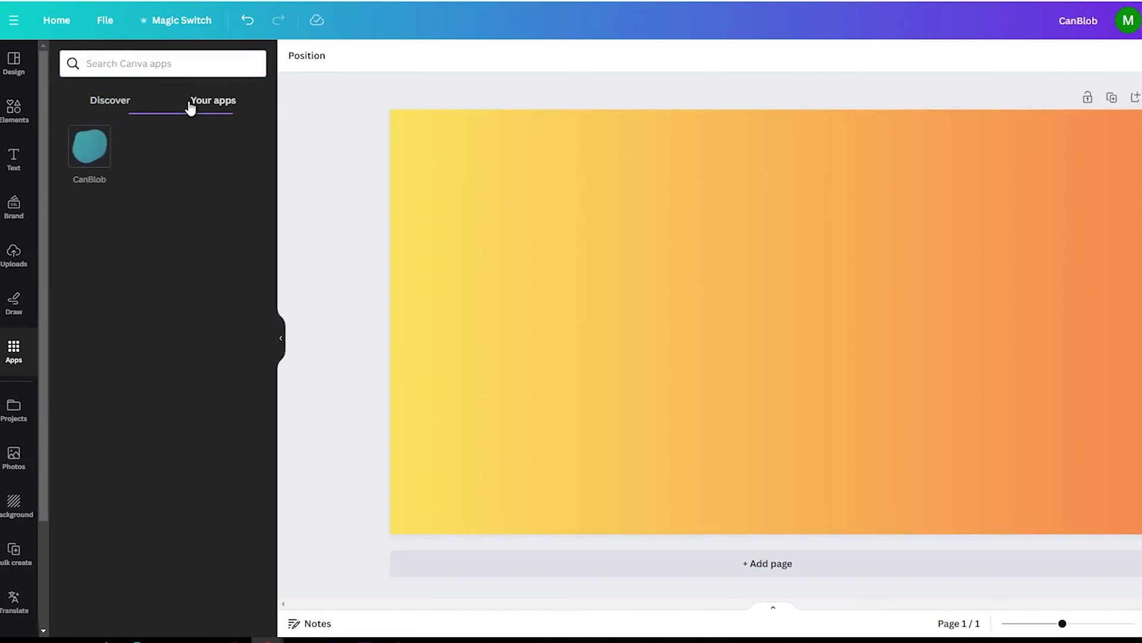
pyautogui.click(83, 153)
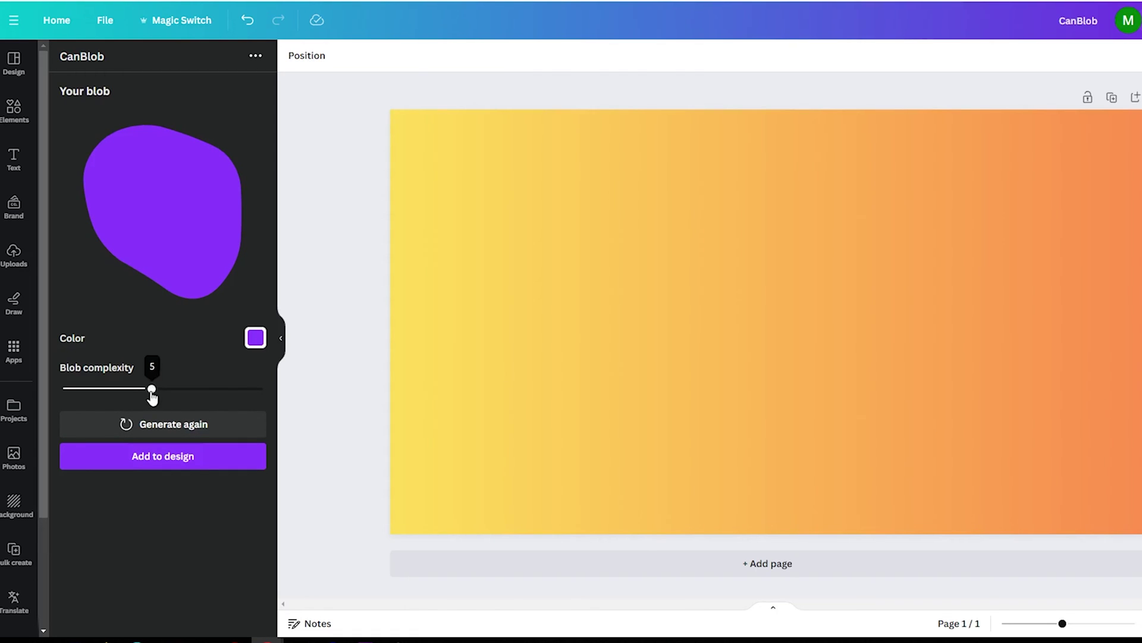
# Drag the Blob complexity slider from 5 down to 2 for a smoother, rounder blob
pyautogui.moveTo(152, 395); pyautogui.dragTo(87, 398)
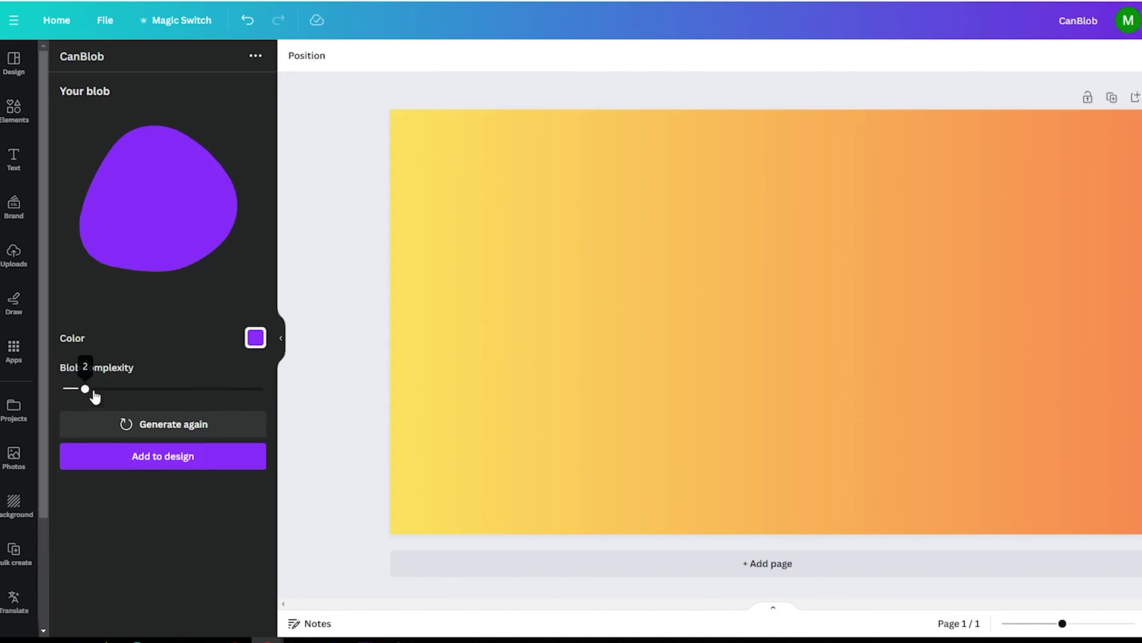
# Change the blob colour to the light-blue recommended swatch (3886FF)
pyautogui.click(255, 338)
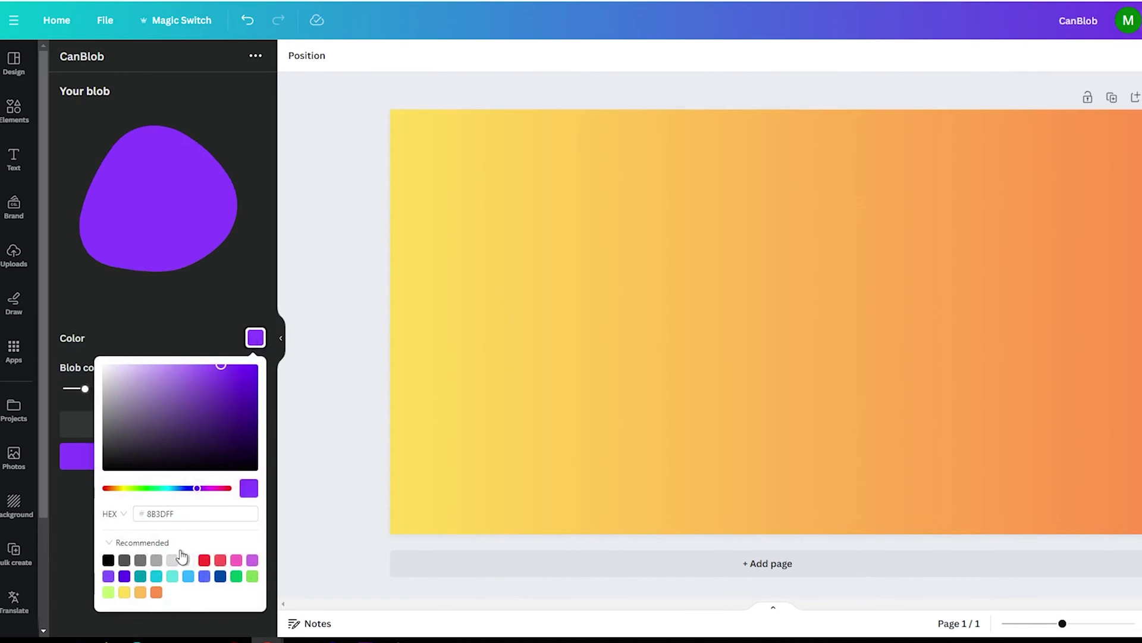
pyautogui.click(188, 577)
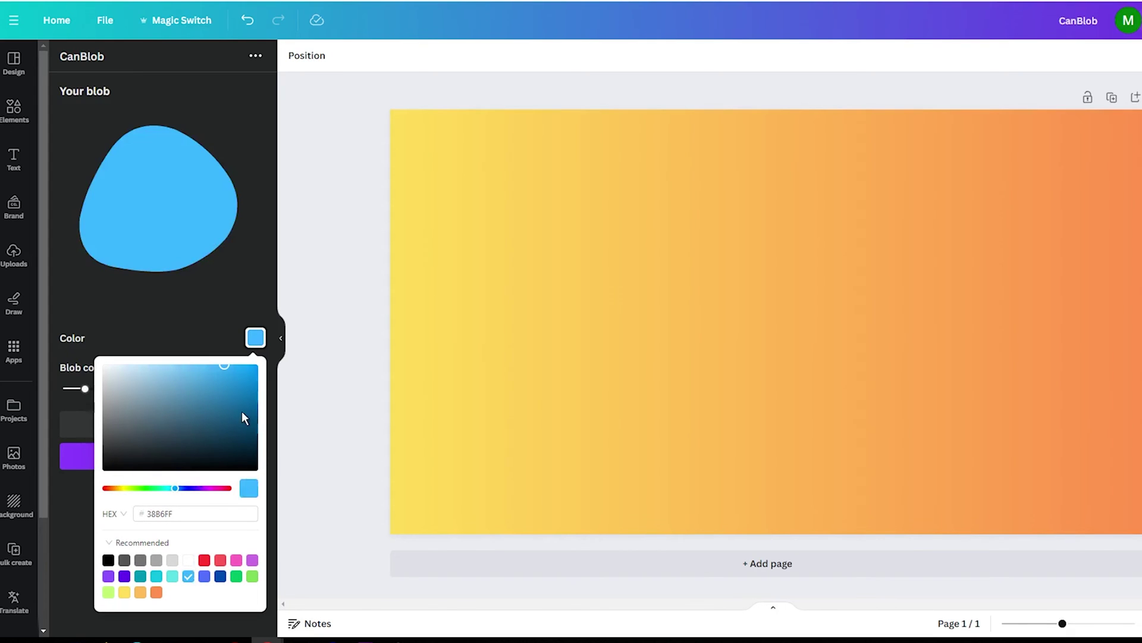
pyautogui.click(143, 335)
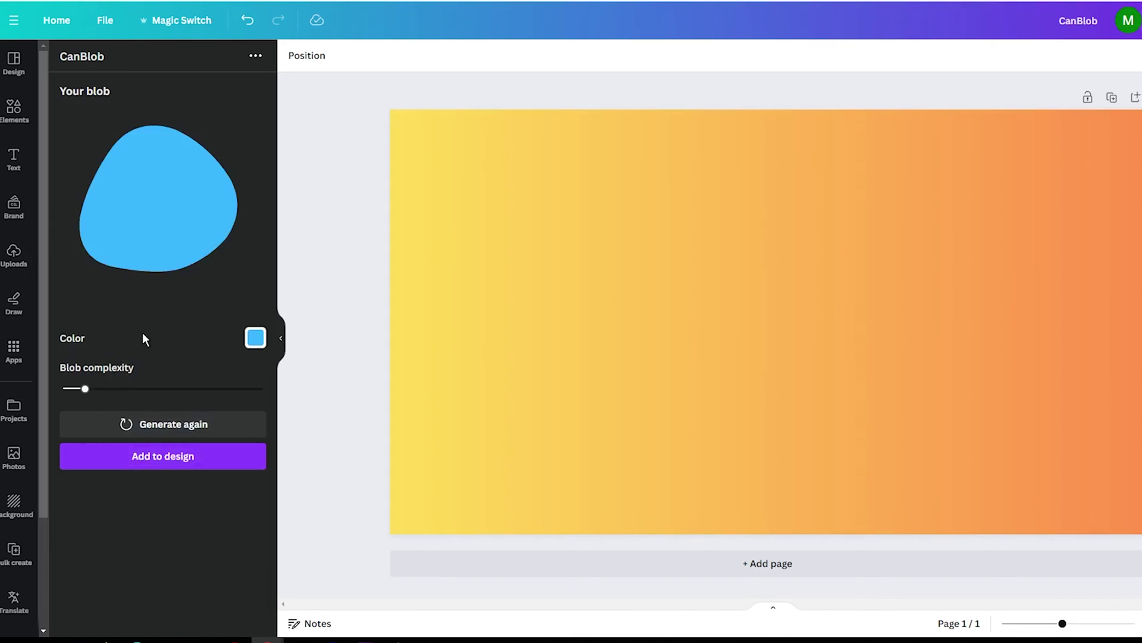
# Raise blob complexity back to 5 and regenerate until a new light-blue shape appears
pyautogui.moveTo(88, 389); pyautogui.dragTo(126, 394)
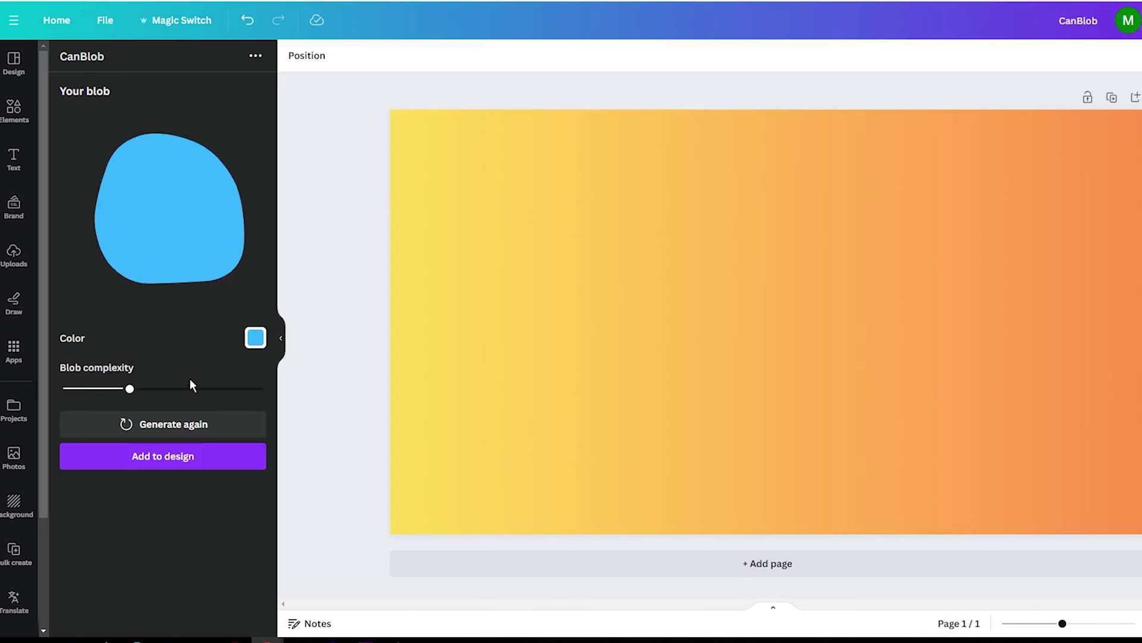
pyautogui.moveTo(130, 389); pyautogui.dragTo(155, 391)
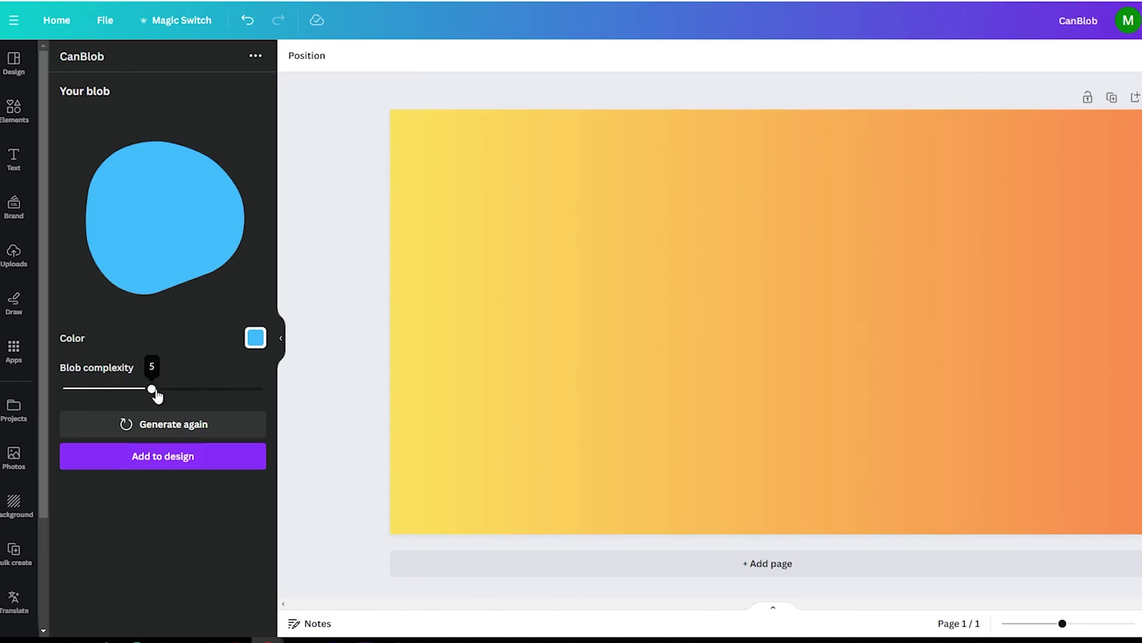
pyautogui.click(188, 422)
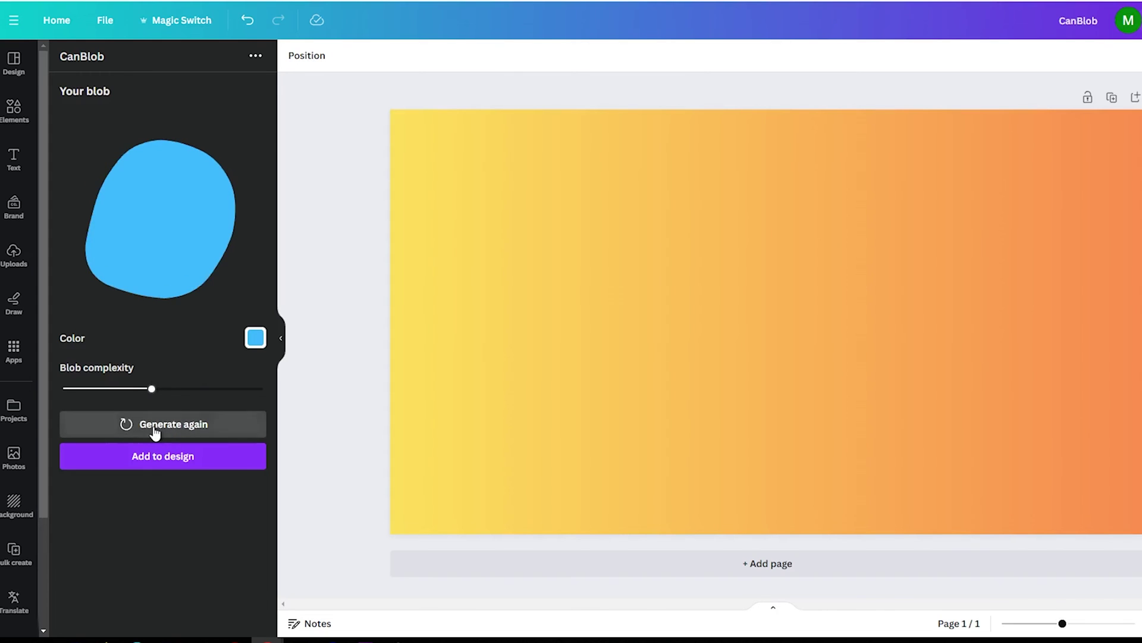
pyautogui.click(156, 433)
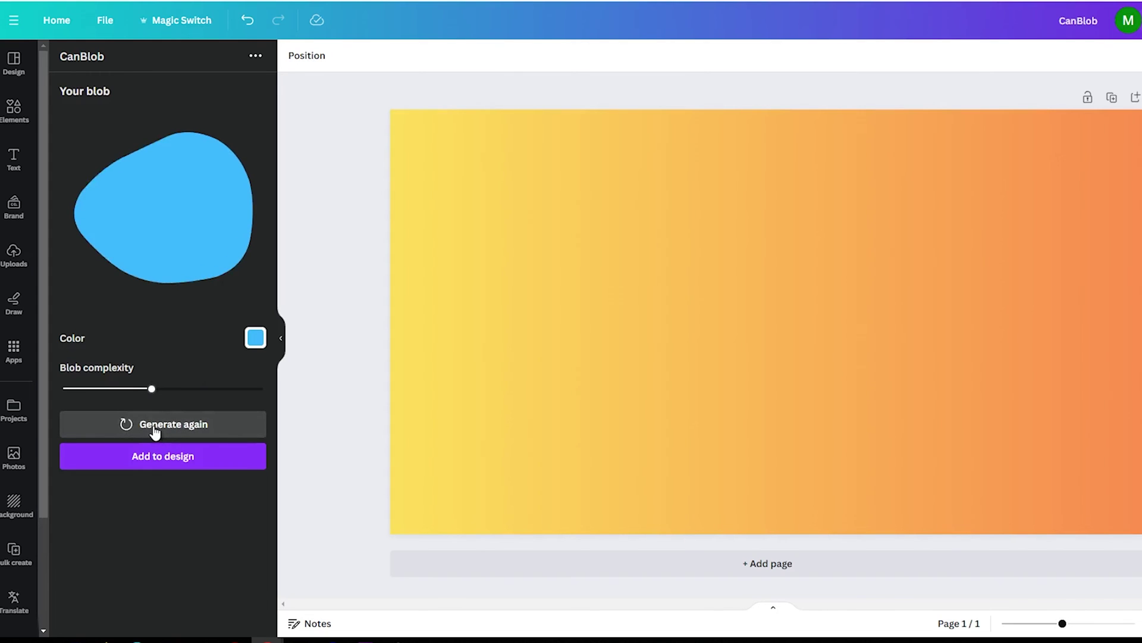
pyautogui.click(155, 433)
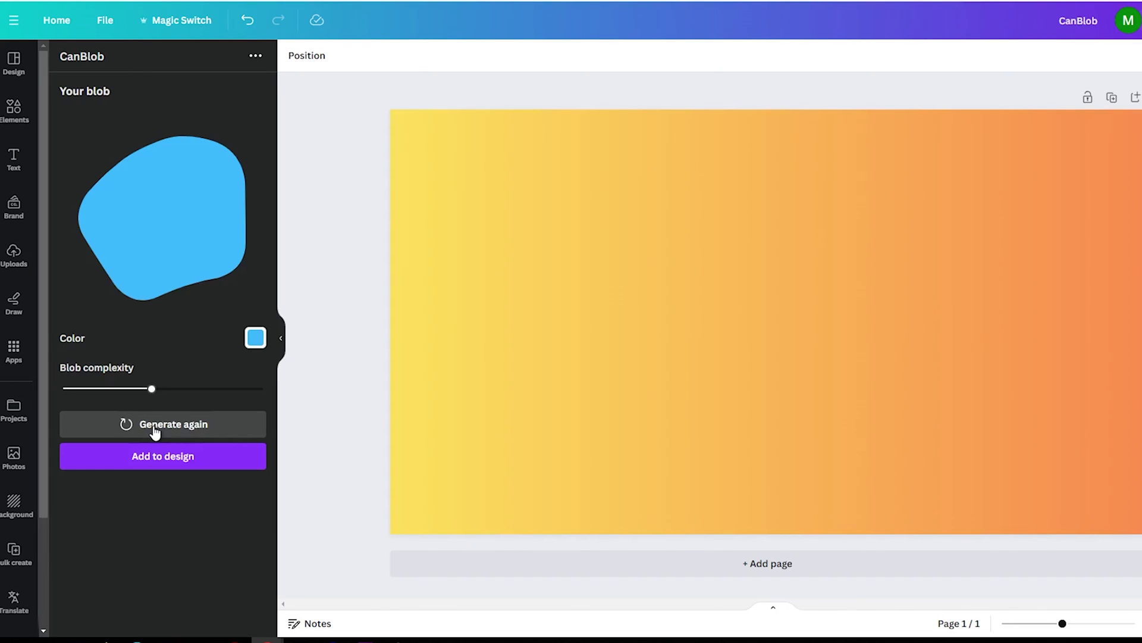
# Place the light-blue blob on the page, enlarged to span most of its height, in the upper middle
pyautogui.click(158, 459)
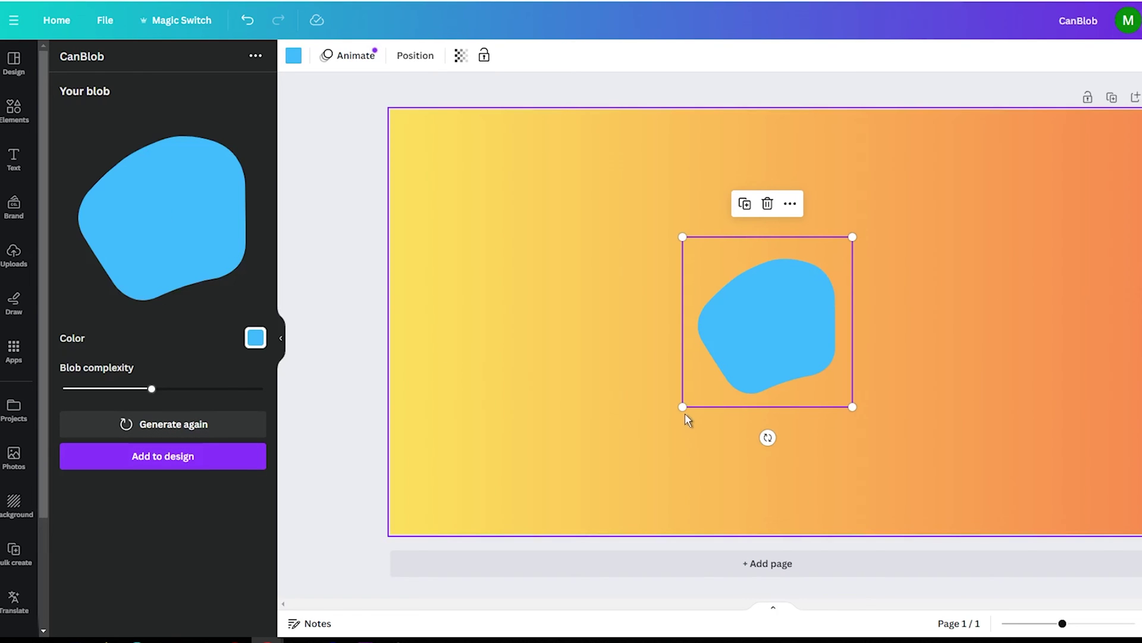
pyautogui.moveTo(687, 420); pyautogui.dragTo(449, 408)
pyautogui.moveTo(689, 391); pyautogui.dragTo(732, 341)
pyautogui.moveTo(620, 437); pyautogui.dragTo(462, 438)
pyautogui.moveTo(762, 322); pyautogui.dragTo(789, 307)
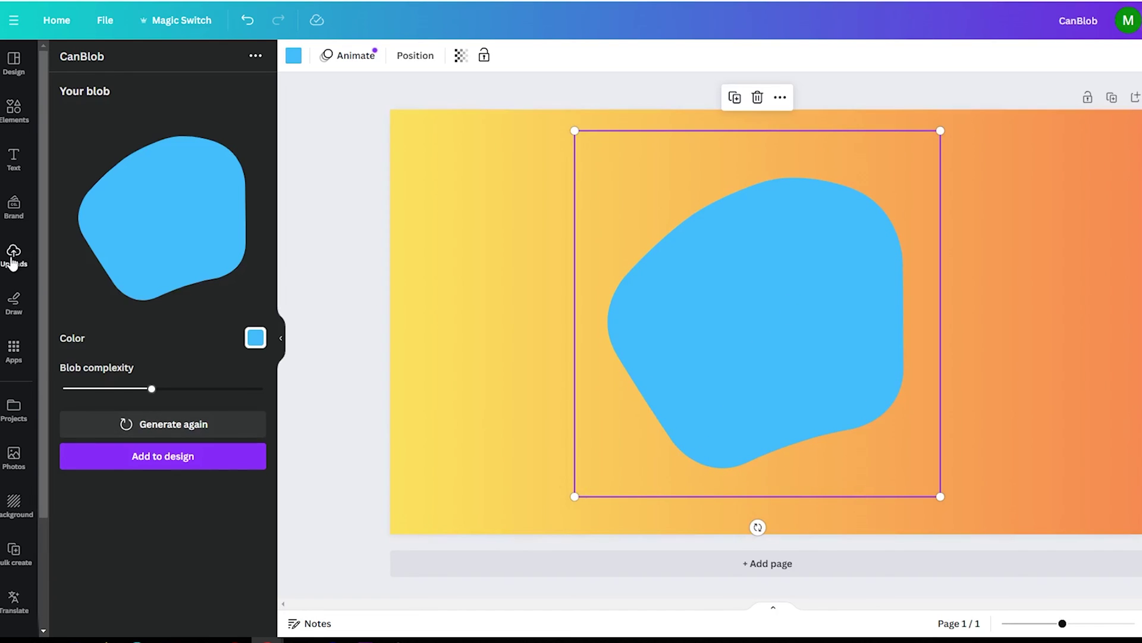
# Drag the uploaded girl-with-black-cat photo from Uploads into the blue blob frame
pyautogui.click(12, 262)
pyautogui.scroll(-5, 94, 271)
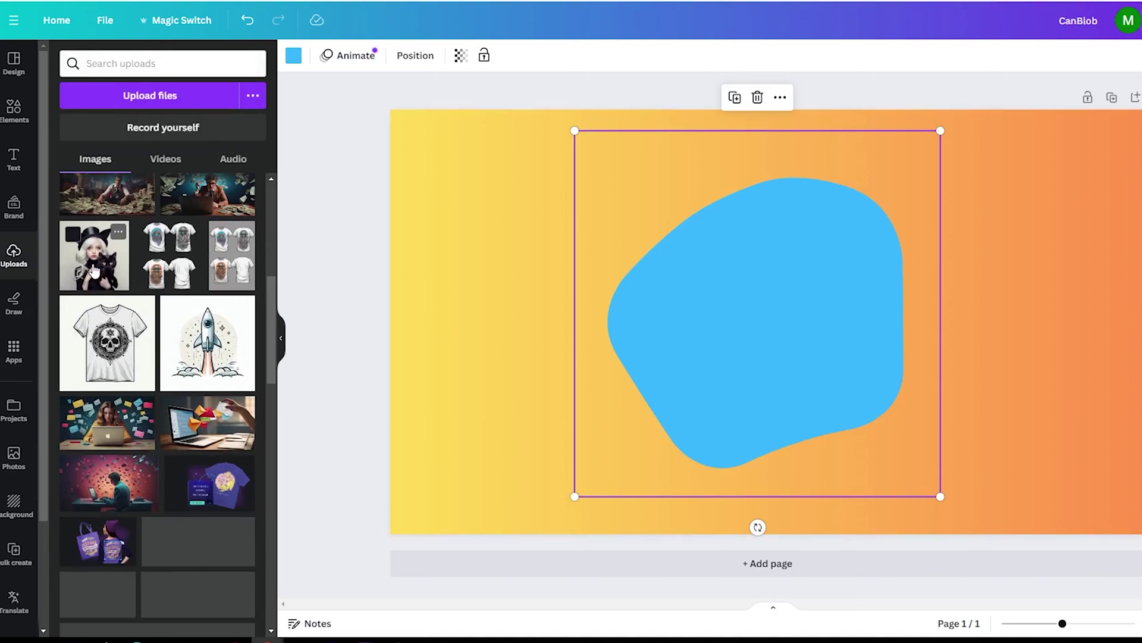
pyautogui.moveTo(93, 271); pyautogui.dragTo(680, 302)
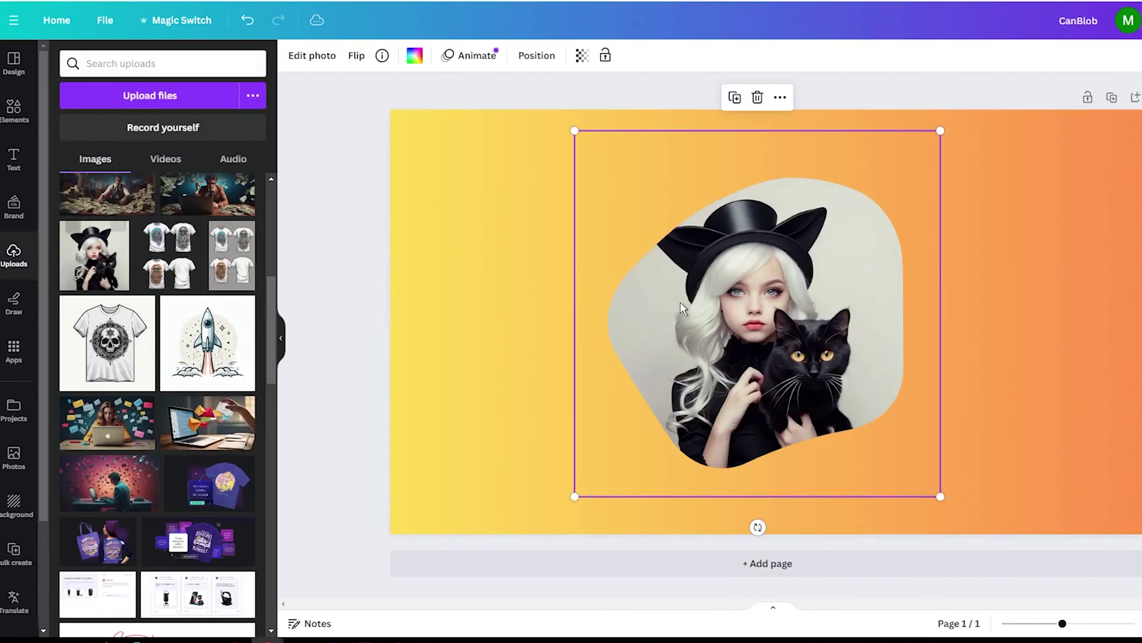
pyautogui.click(367, 313)
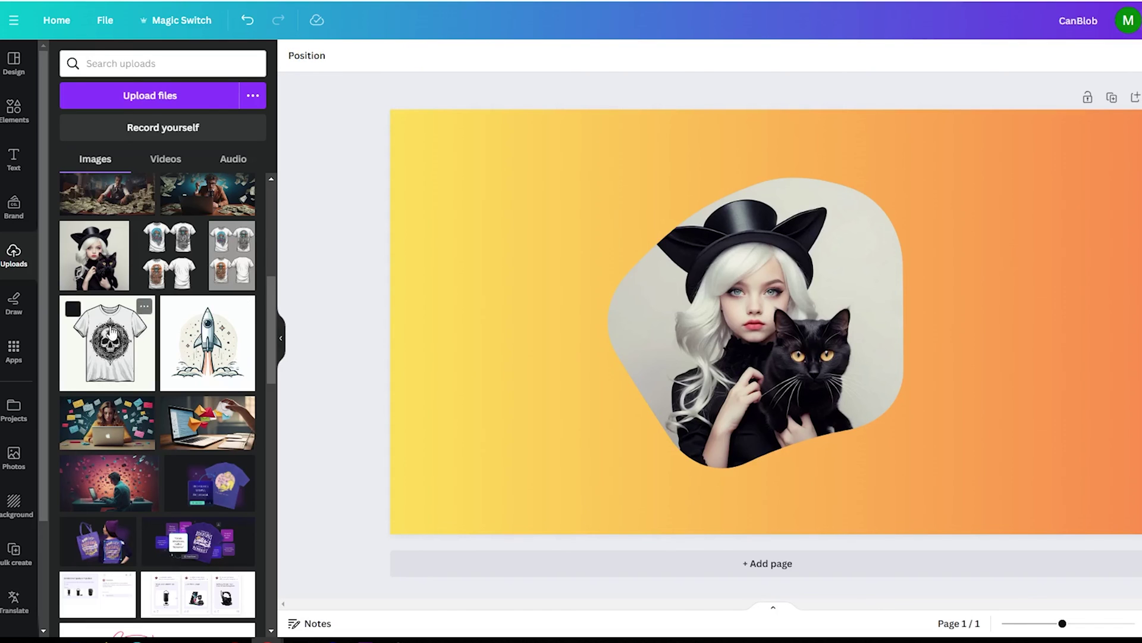
# Make the girl-with-cat blob frame slightly larger and move it onto the page's left half
pyautogui.click(14, 110)
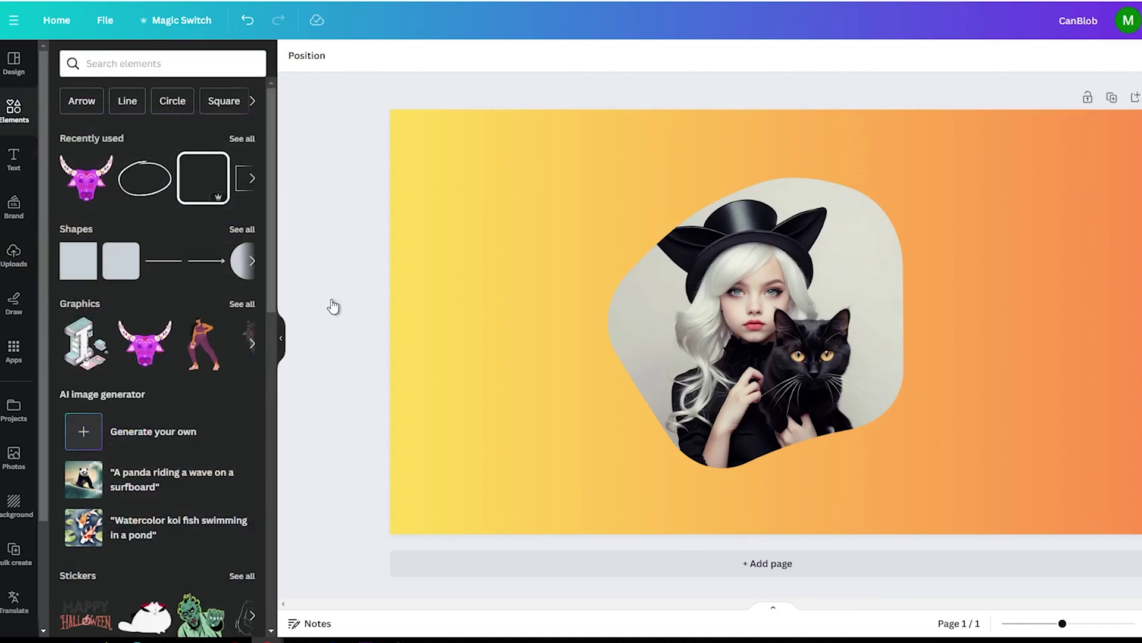
pyautogui.click(667, 344)
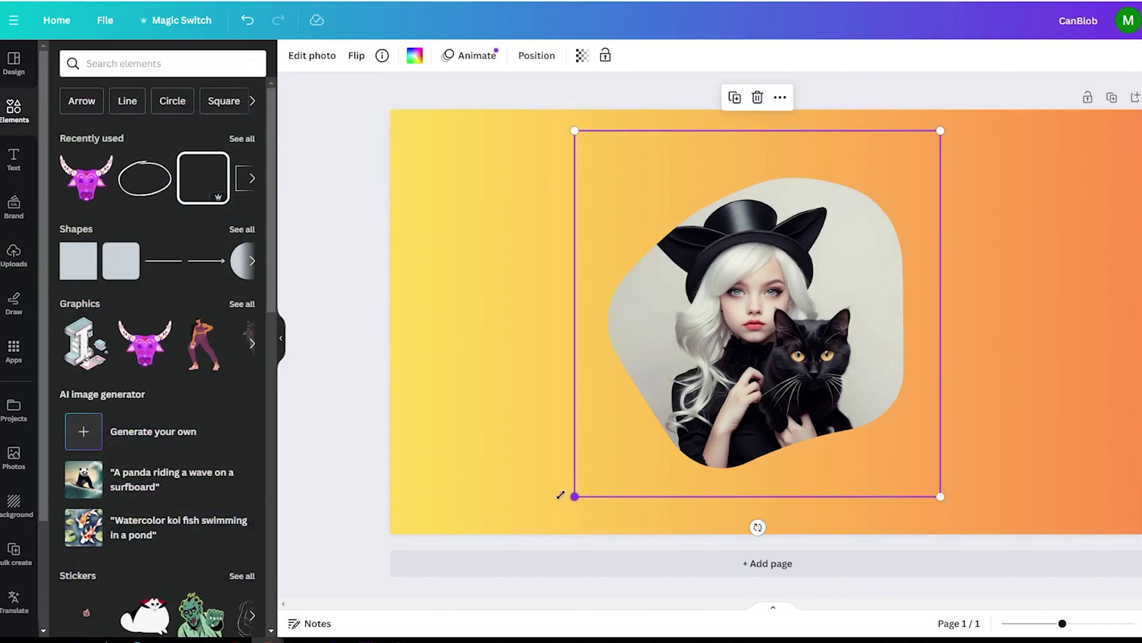
pyautogui.moveTo(575, 496); pyautogui.dragTo(532, 533)
pyautogui.moveTo(753, 352); pyautogui.dragTo(776, 336)
pyautogui.click(354, 321)
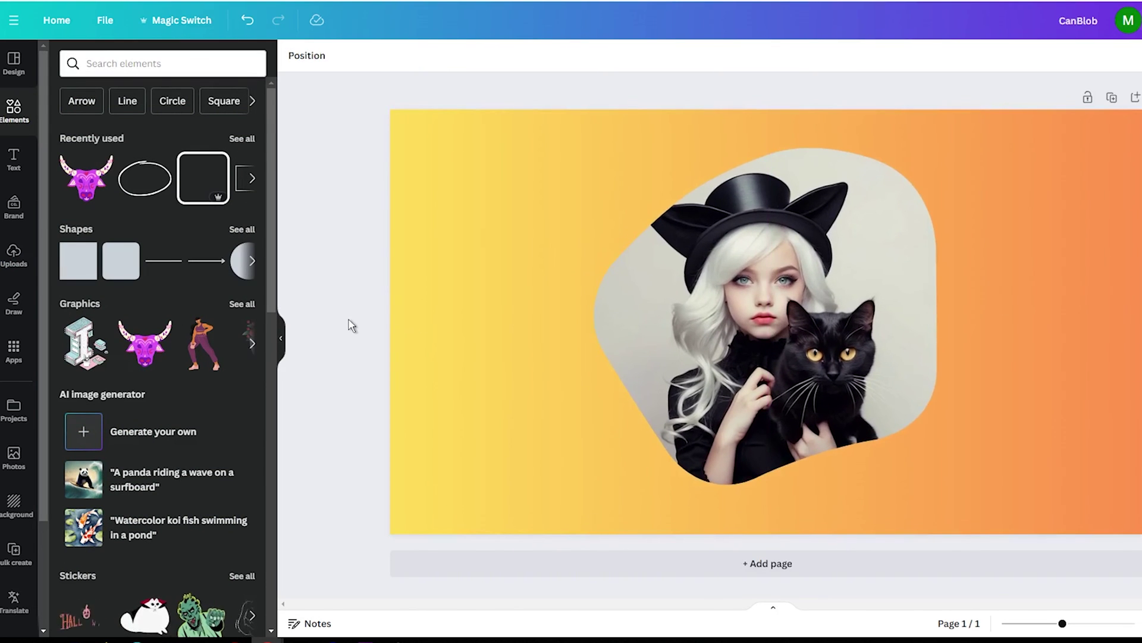
pyautogui.moveTo(695, 324); pyautogui.dragTo(548, 316)
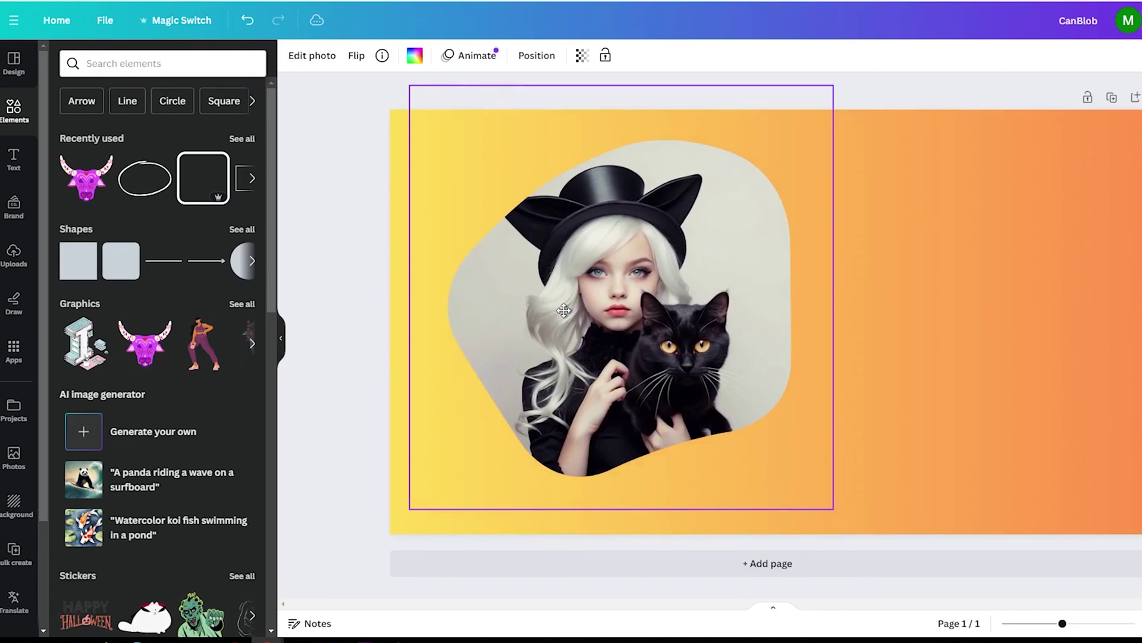
# Generate a new purple blob in CanBlob and add it to the page
pyautogui.click(14, 350)
pyautogui.click(91, 151)
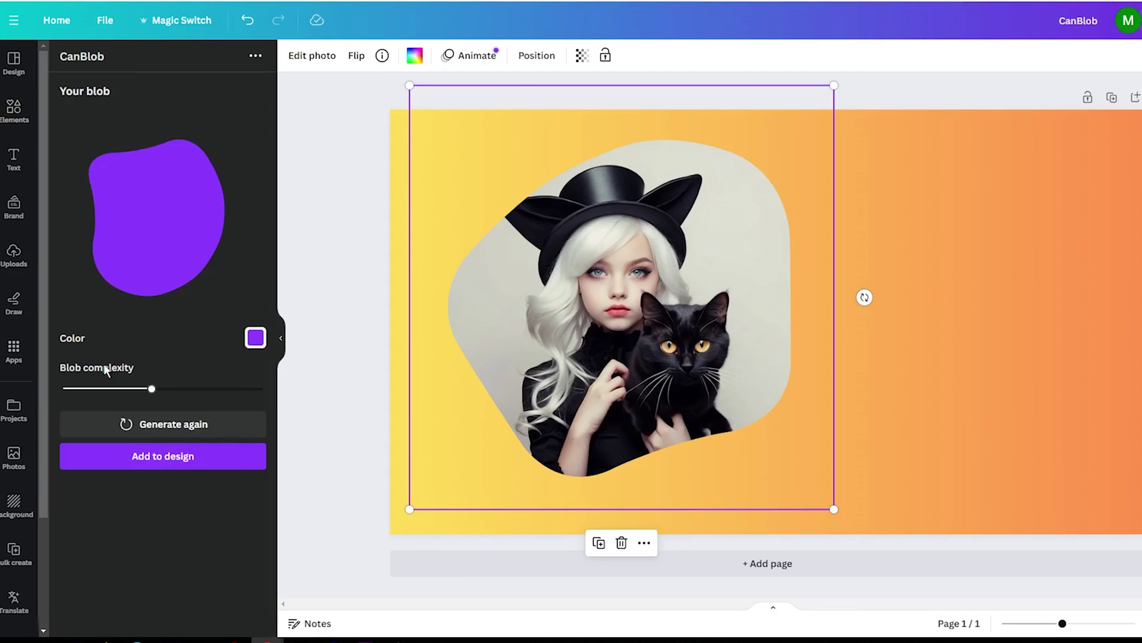
pyautogui.click(155, 423)
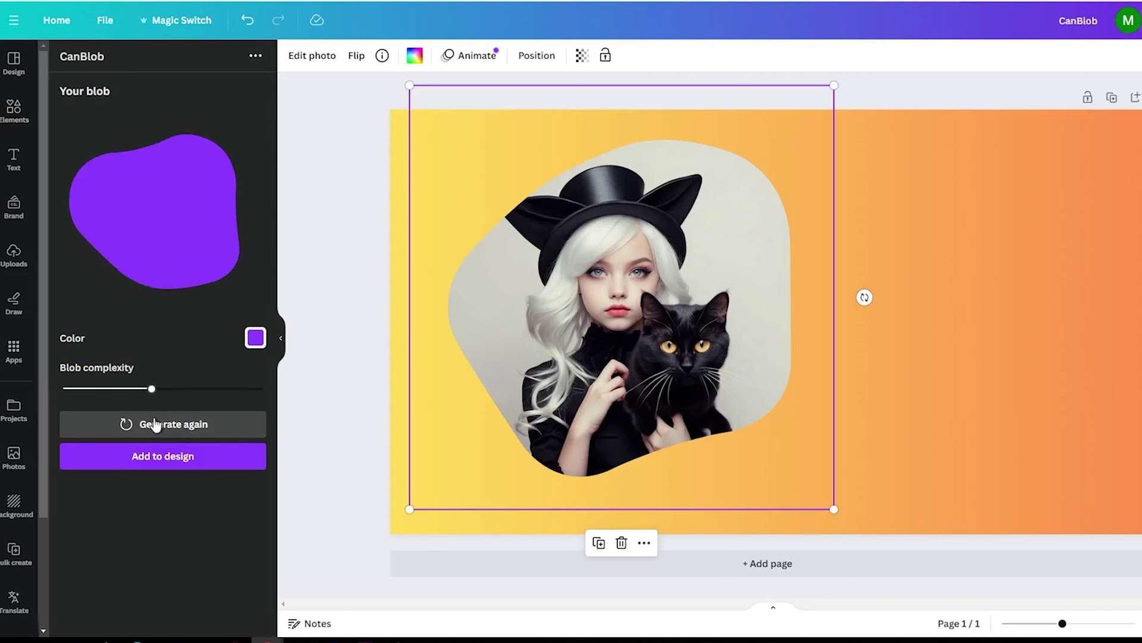
pyautogui.click(143, 202)
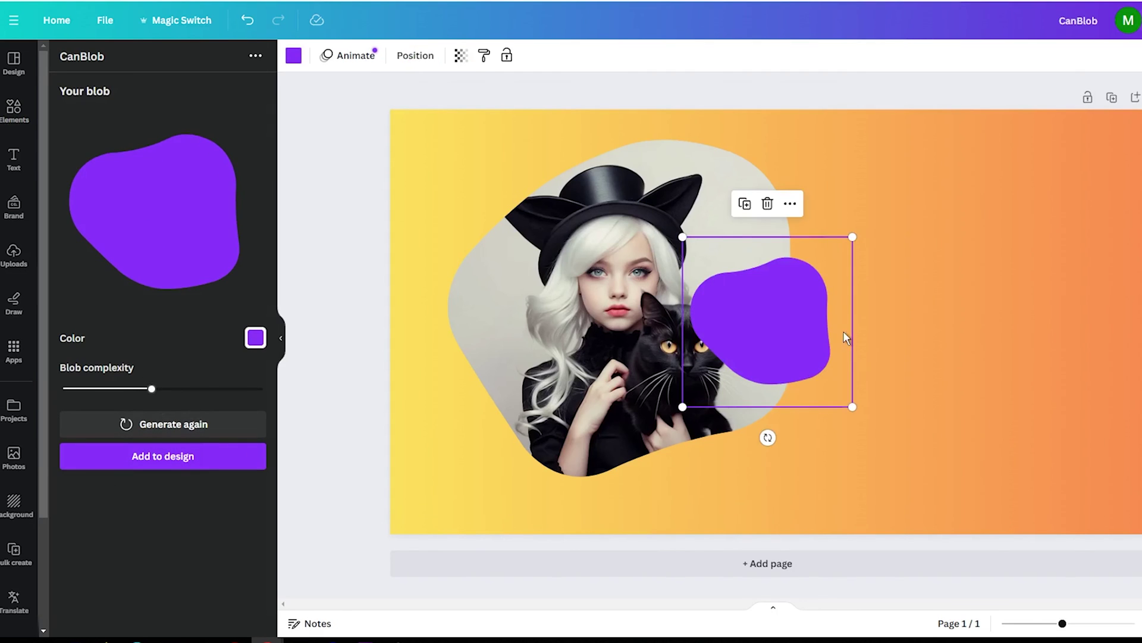
# Enlarge the purple blob and settle it on the right half beside the photo
pyautogui.moveTo(847, 334); pyautogui.dragTo(929, 323)
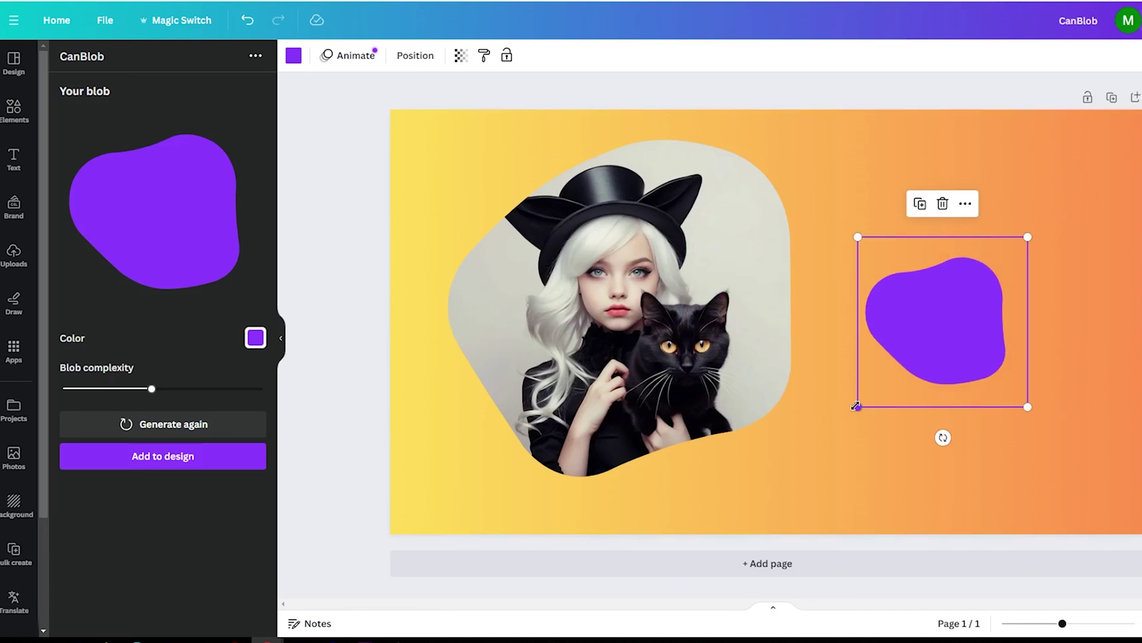
pyautogui.moveTo(857, 406); pyautogui.dragTo(717, 546)
pyautogui.moveTo(833, 388); pyautogui.dragTo(865, 301)
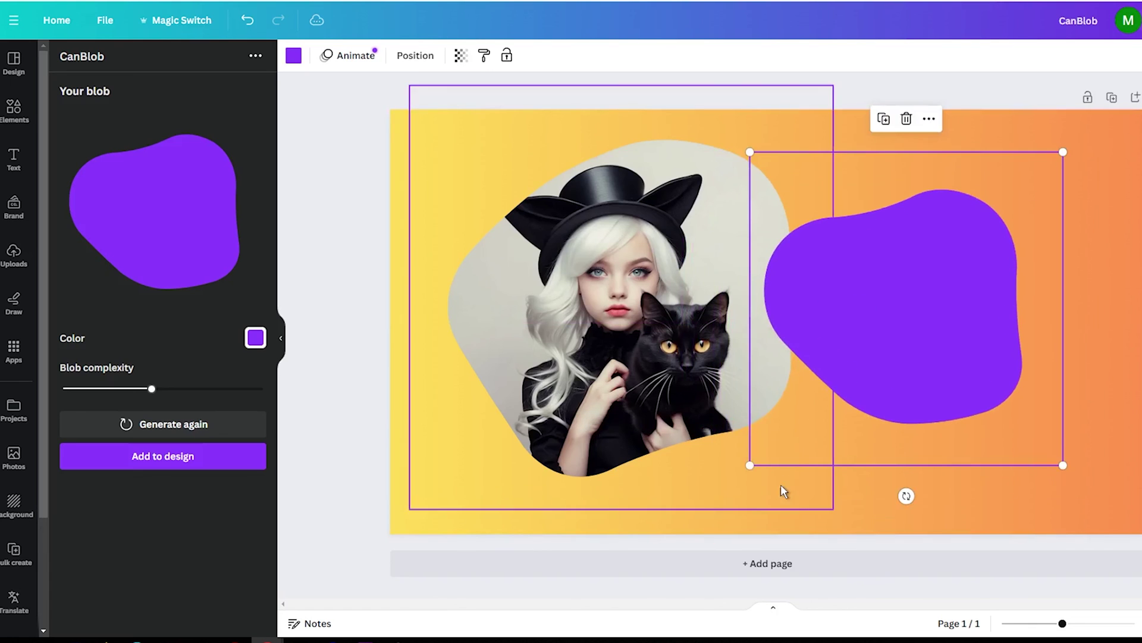
pyautogui.moveTo(753, 469); pyautogui.dragTo(721, 489)
pyautogui.moveTo(893, 377); pyautogui.dragTo(904, 355)
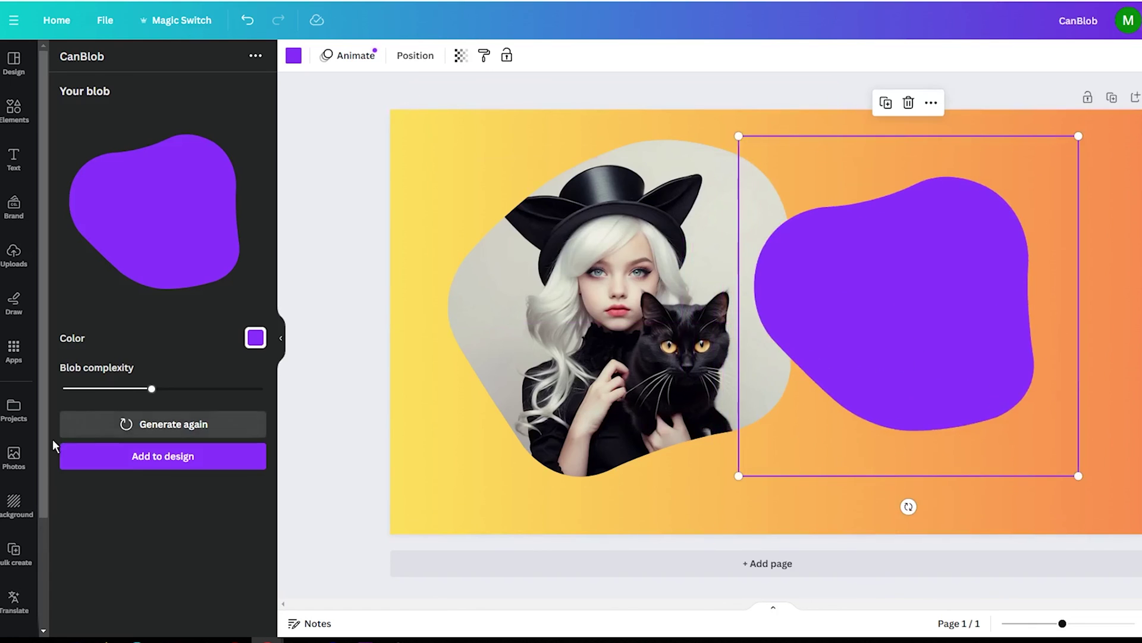
# Drag the uploaded man-at-laptop image from Uploads into the purple blob frame
pyautogui.click(13, 255)
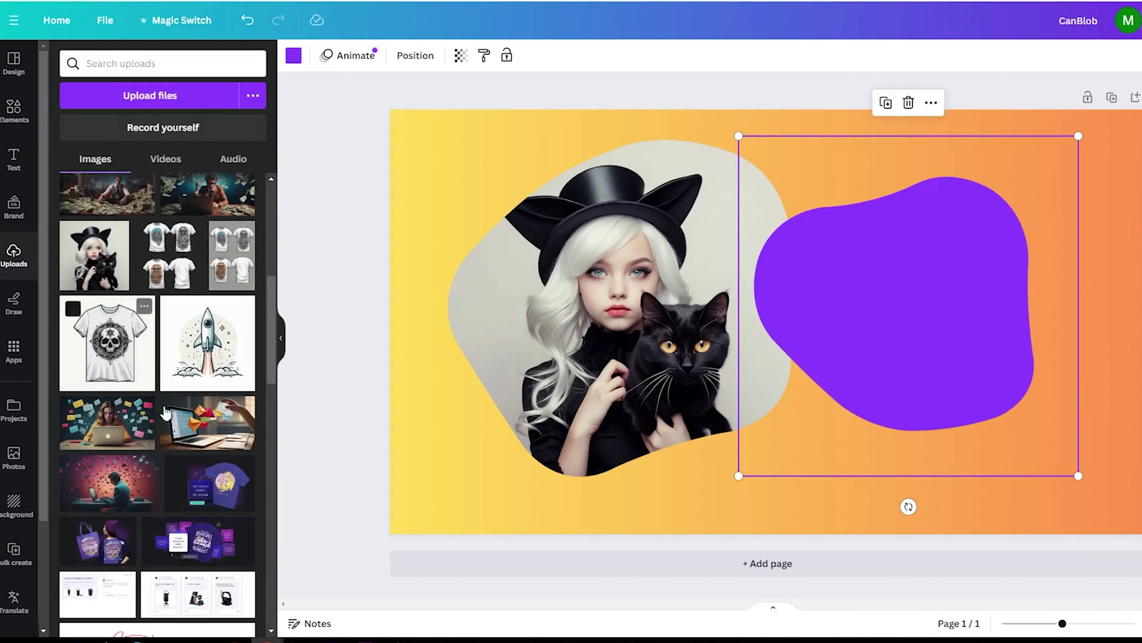
pyautogui.scroll(-6, 193, 437)
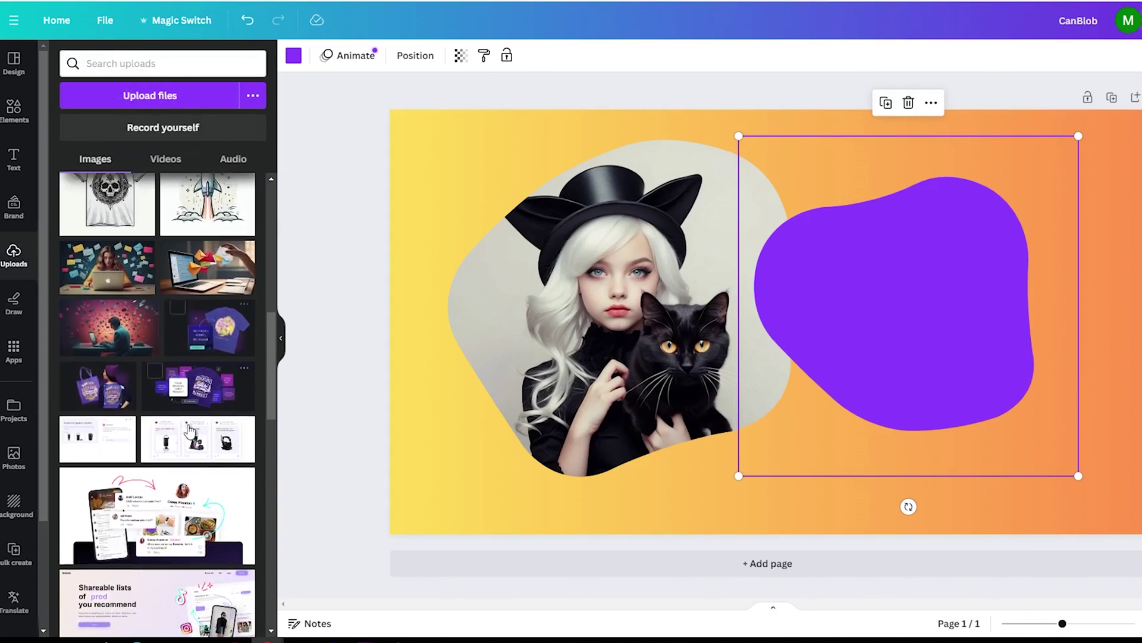
pyautogui.scroll(4, 178, 427)
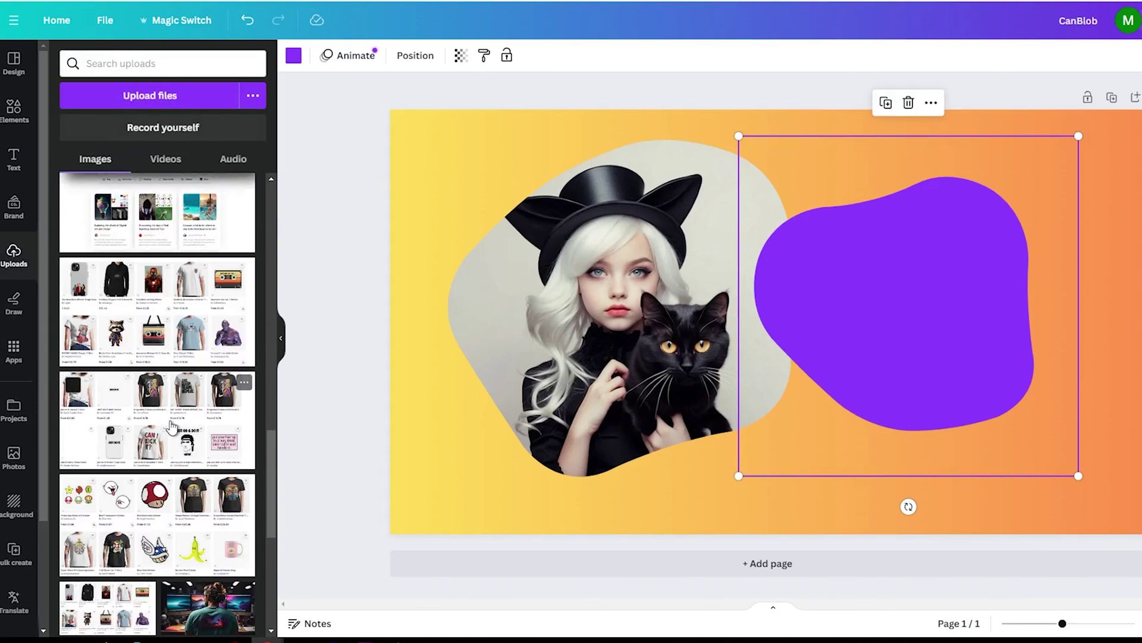
pyautogui.scroll(3, 171, 426)
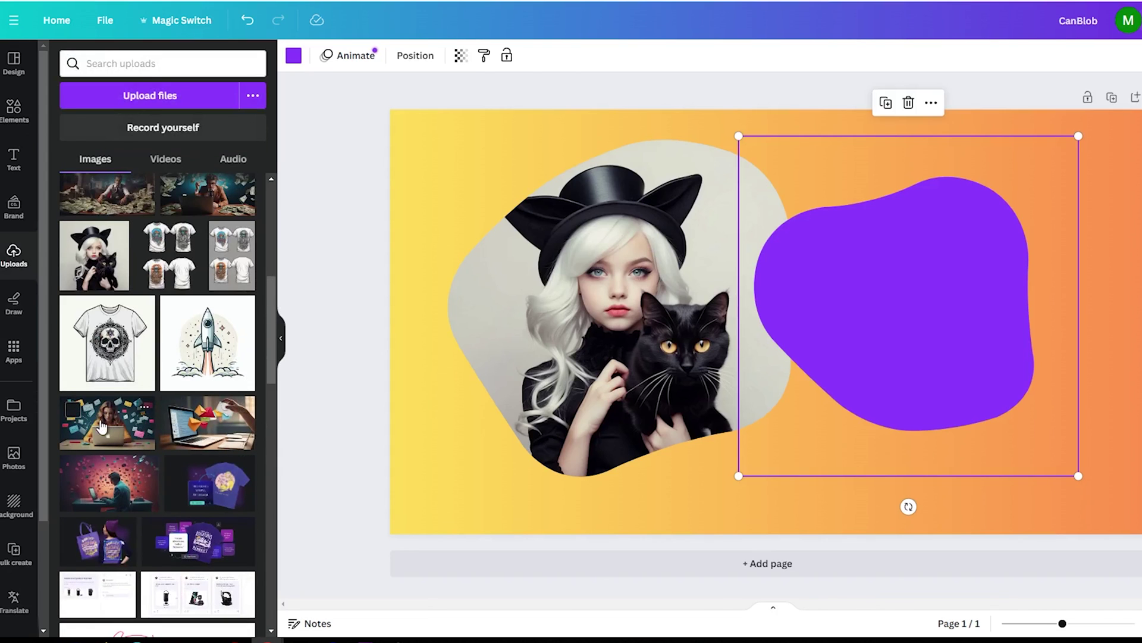
pyautogui.moveTo(86, 277); pyautogui.dragTo(250, 265)
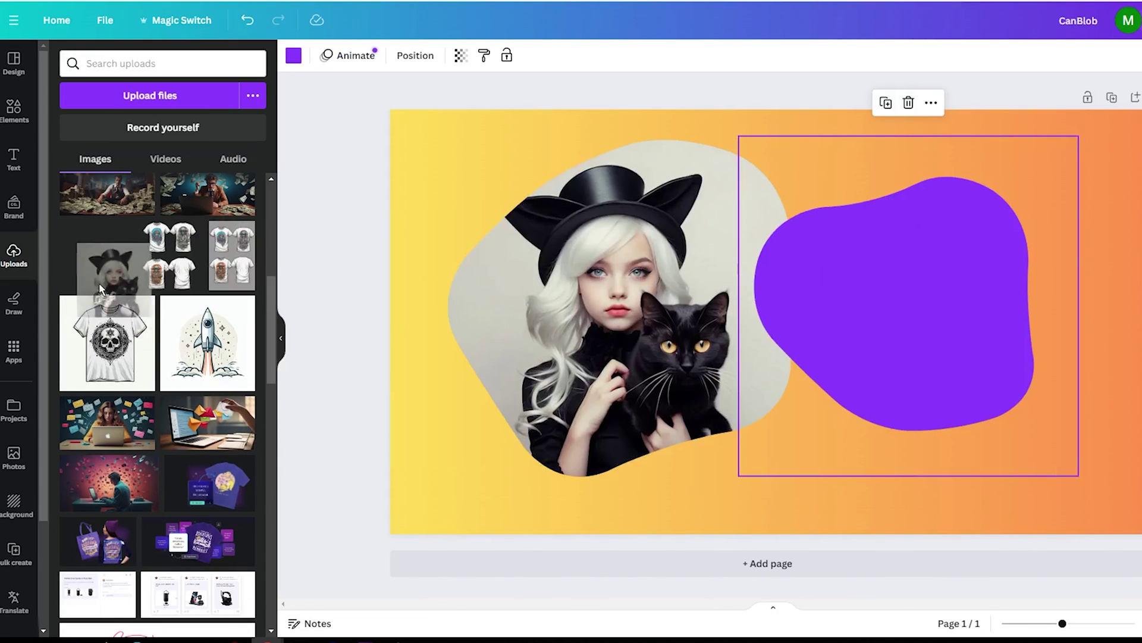
pyautogui.scroll(-4, 120, 333)
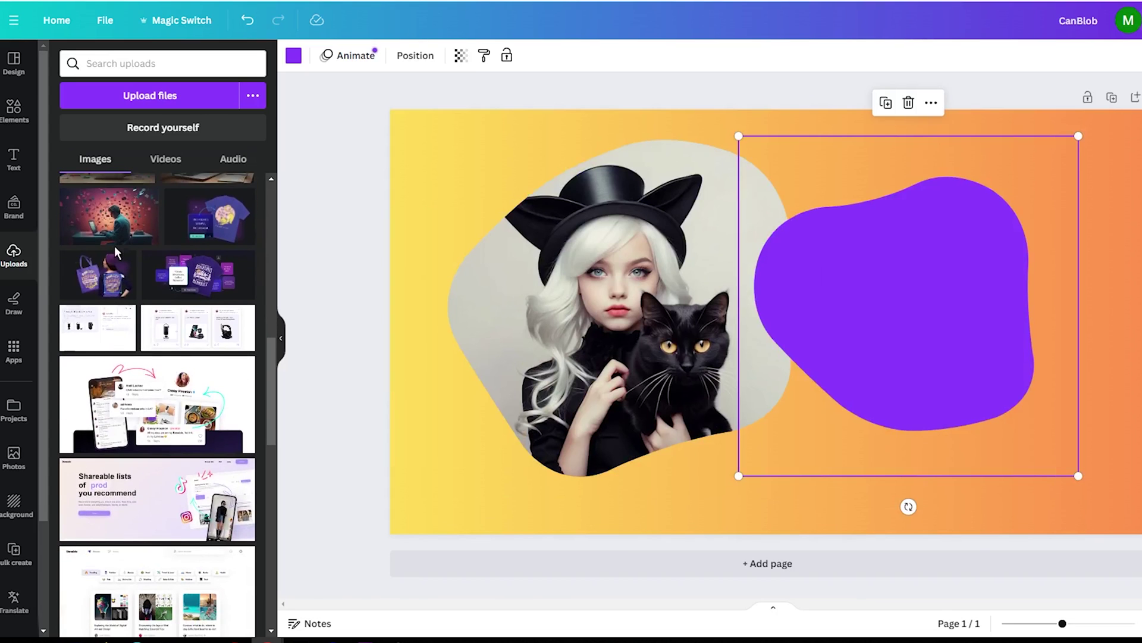
pyautogui.moveTo(315, 232); pyautogui.dragTo(833, 309)
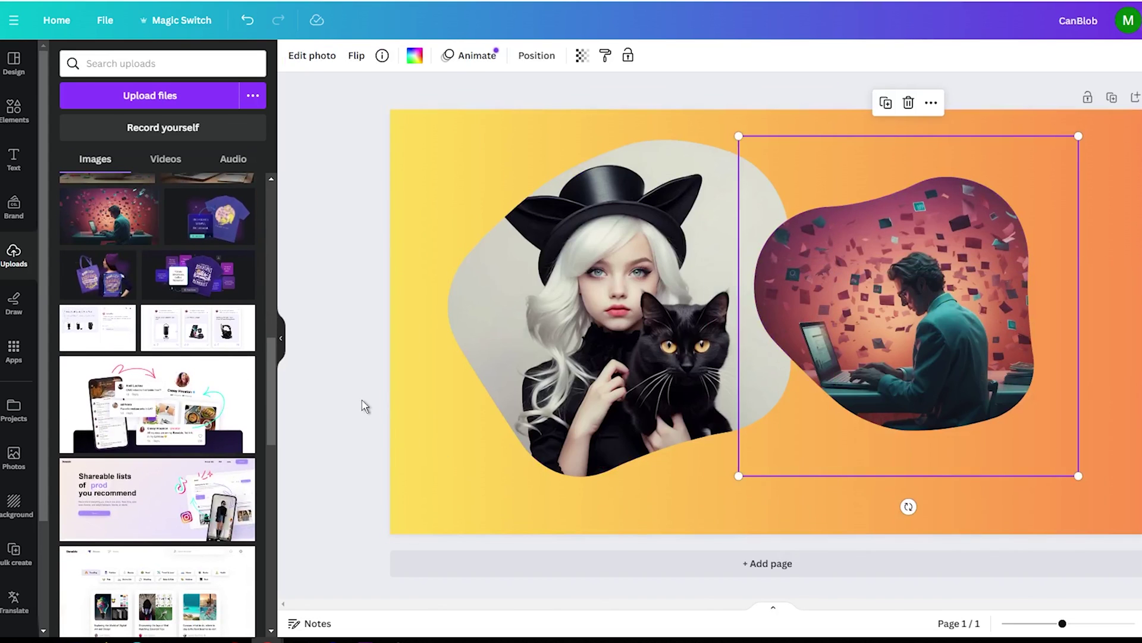